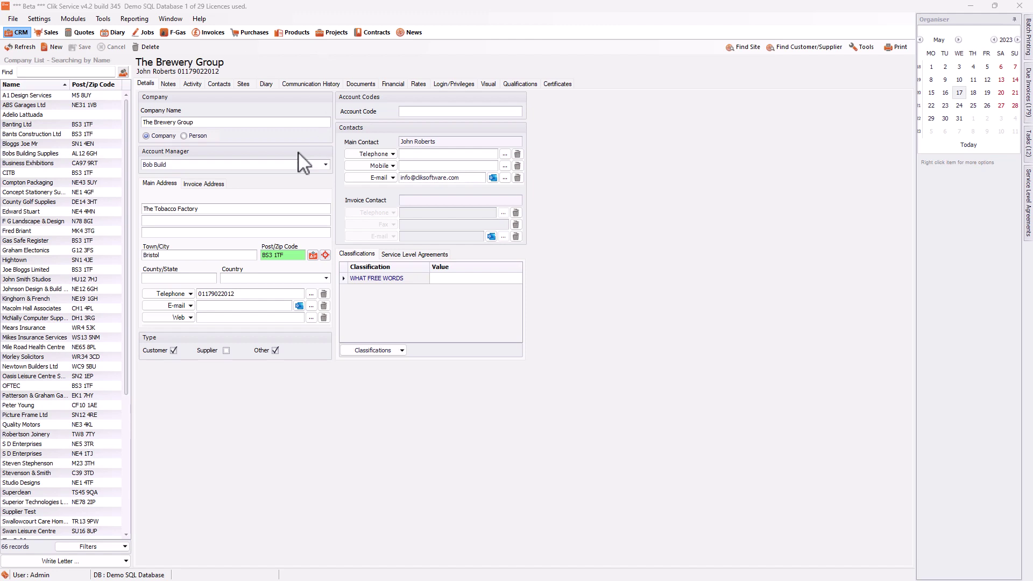
Show The Brewery Group's Activity contracts list and expand the New Contract options.
{"action": "left_click", "coordinate": [193, 84]}
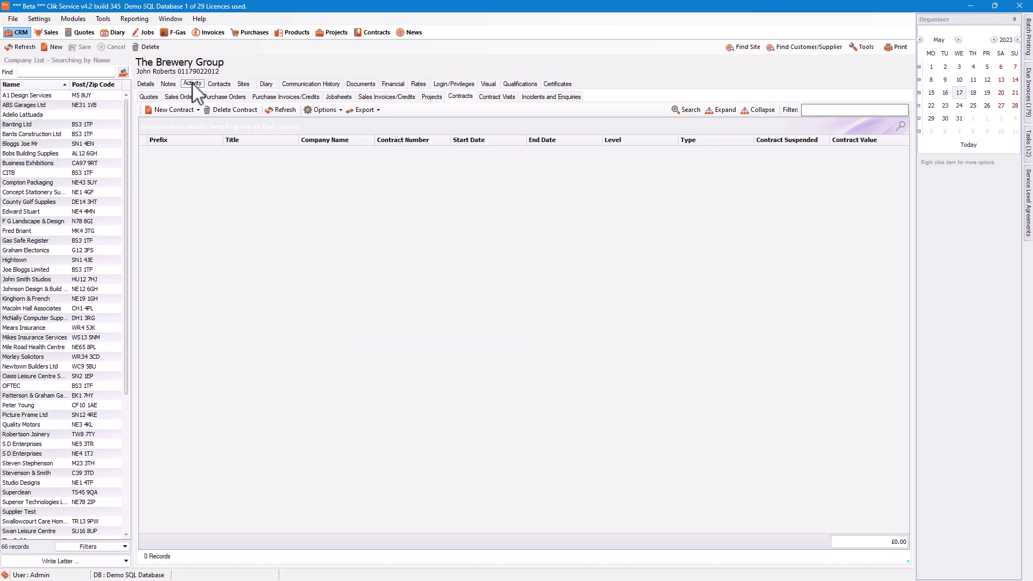
{"action": "left_click", "coordinate": [462, 97]}
{"action": "left_click", "coordinate": [198, 110]}
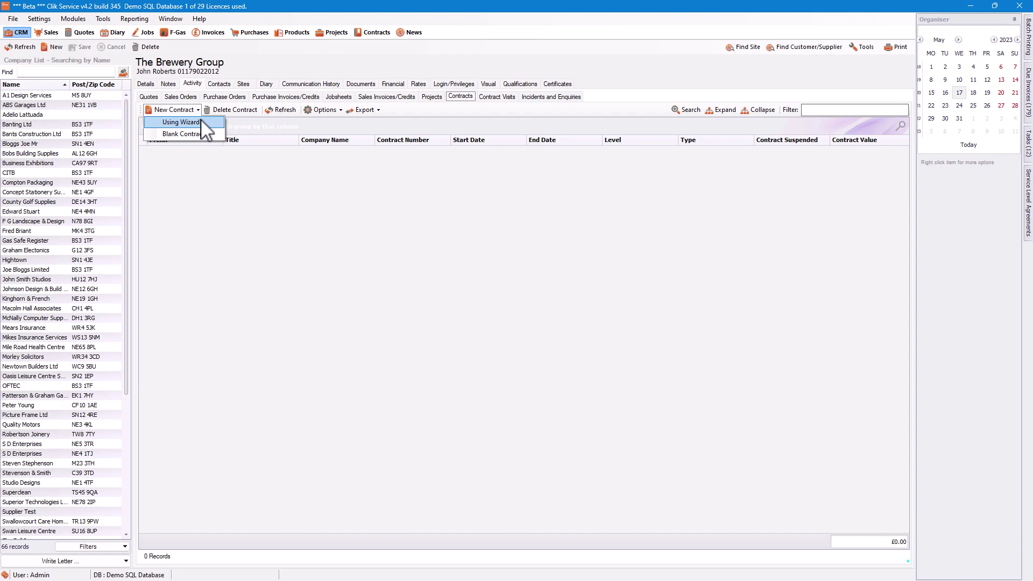
Start a wizard contract with reference PO12345, starting 01/05/2023 and no end date.
{"action": "left_click", "coordinate": [200, 121]}
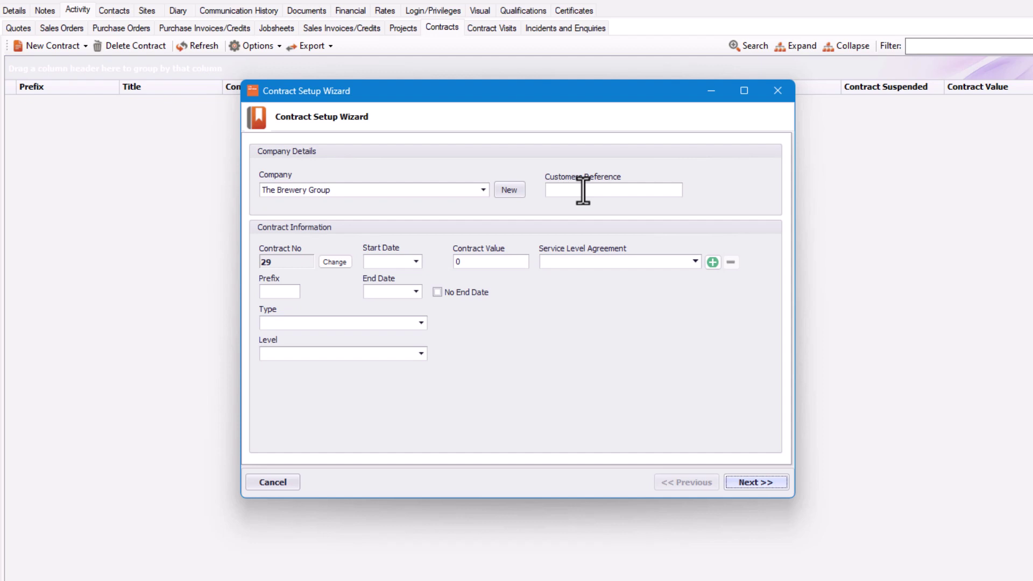
{"action": "type", "text": "PO12345"}
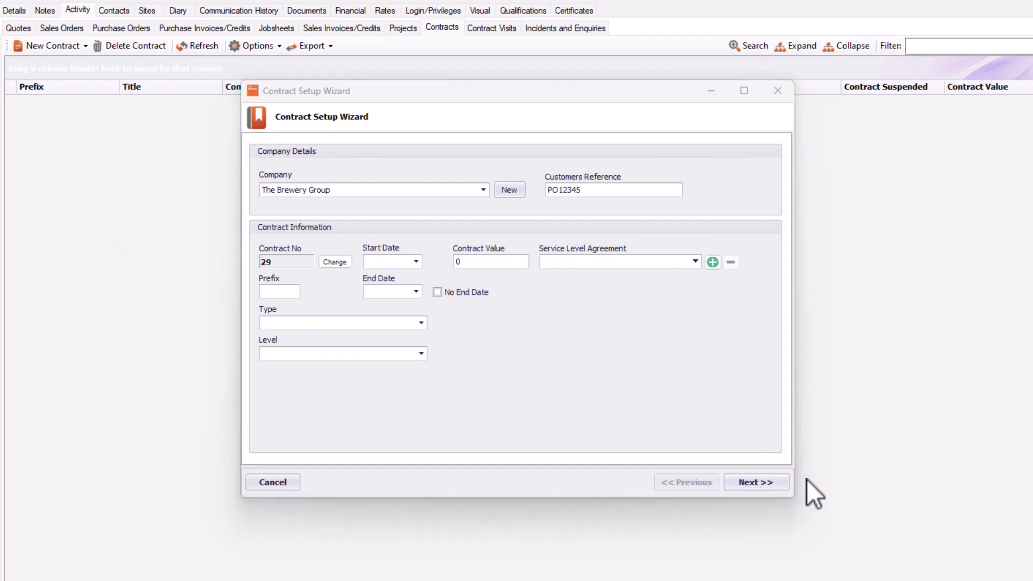
{"action": "left_click", "coordinate": [418, 261]}
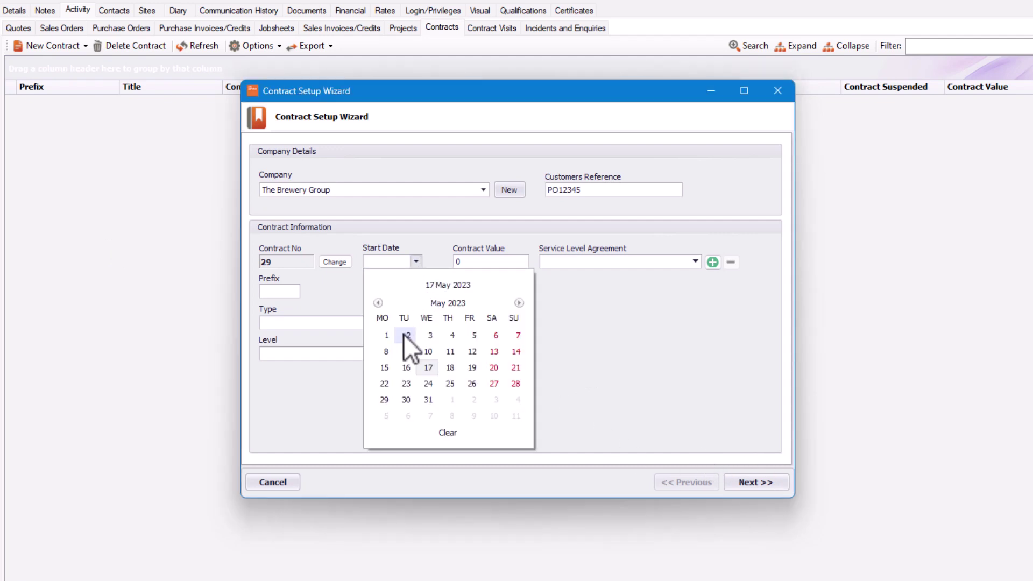
{"action": "left_click", "coordinate": [387, 336]}
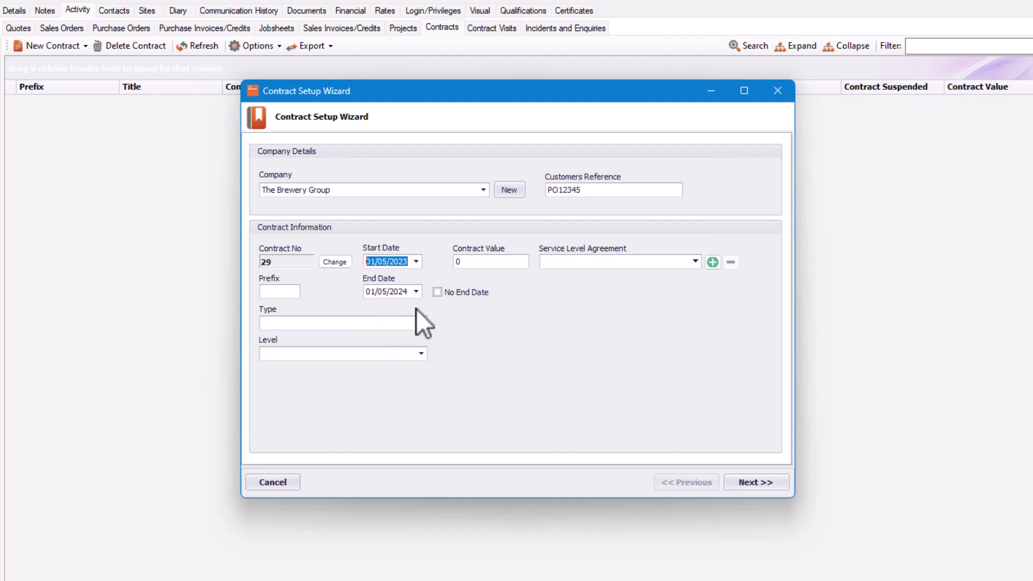
{"action": "left_click", "coordinate": [444, 298]}
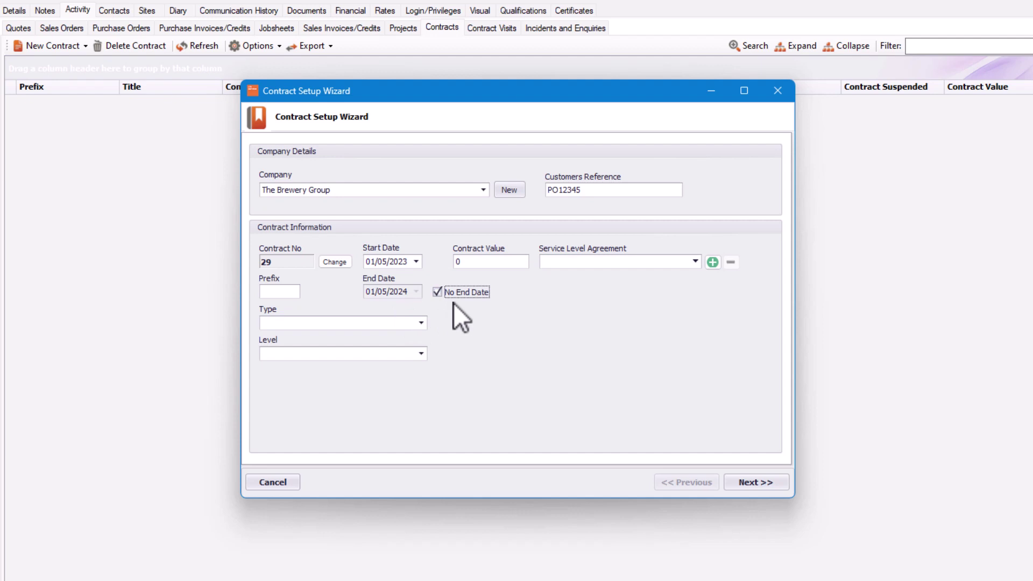
Set contract value 5000, type Service Contract and level Bronze, then continue to sites.
{"action": "left_click", "coordinate": [482, 262]}
{"action": "type", "text": "5000"}
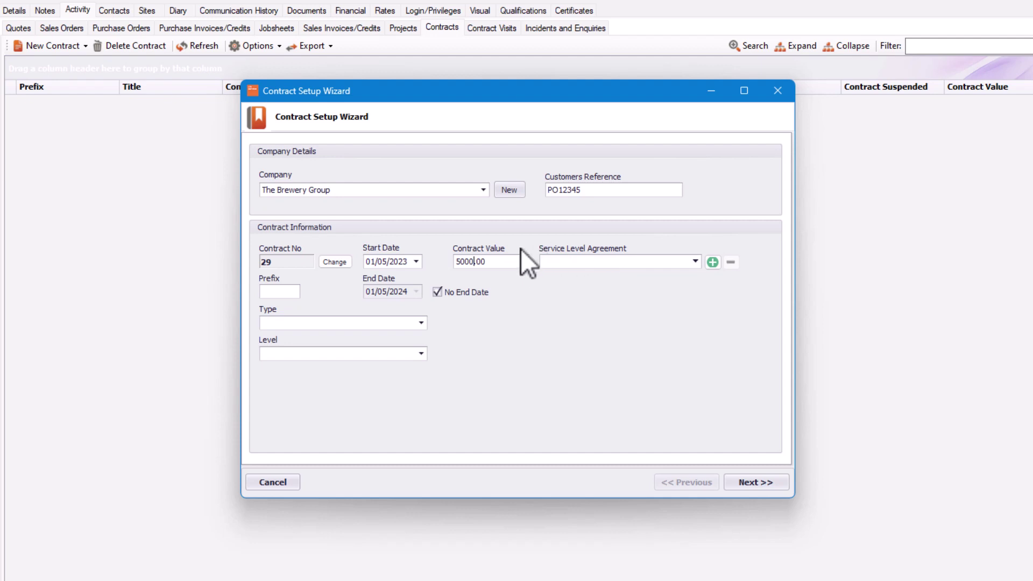
{"action": "left_click", "coordinate": [420, 323]}
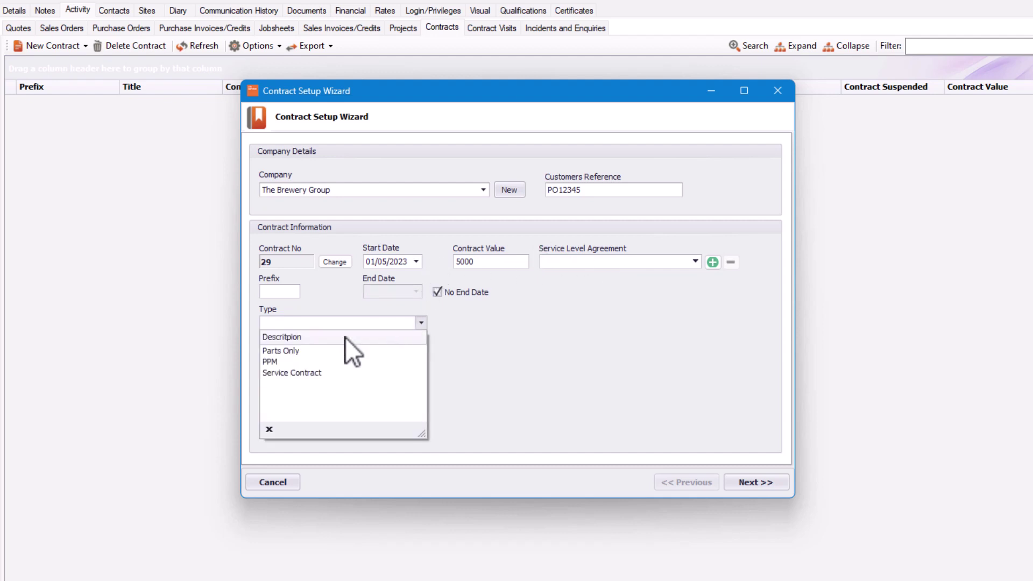
{"action": "left_click", "coordinate": [310, 372]}
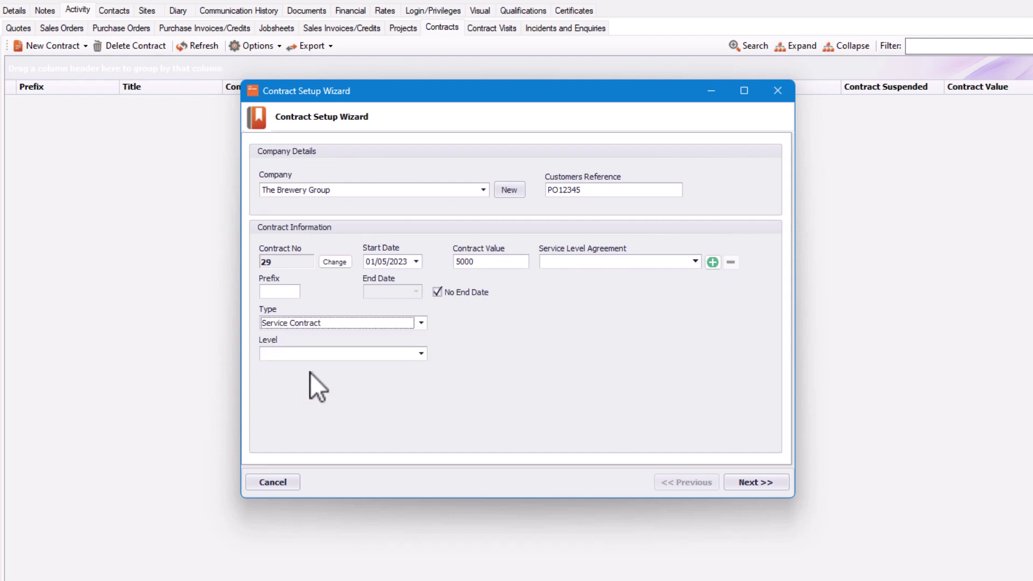
{"action": "left_click", "coordinate": [422, 354]}
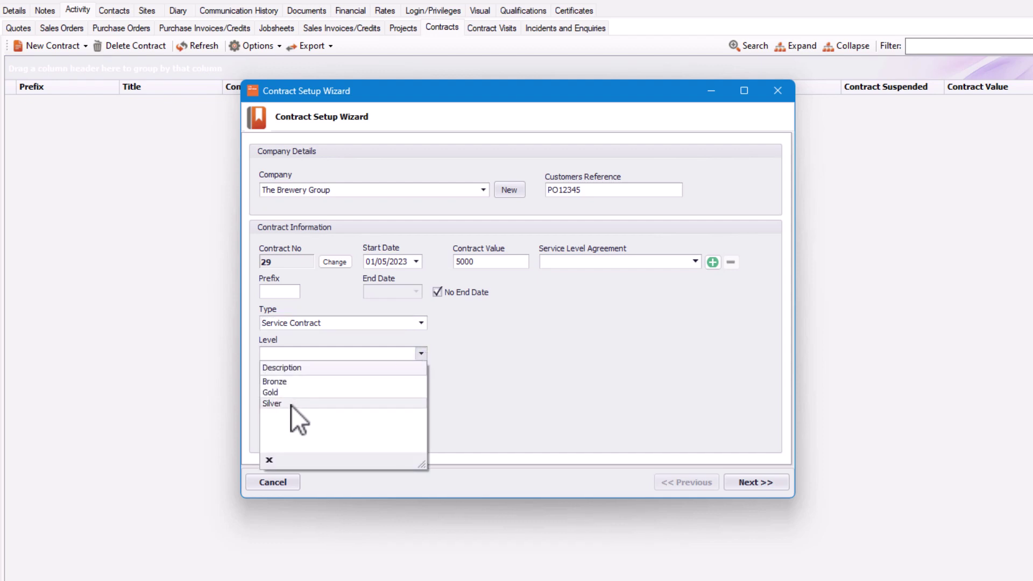
{"action": "left_click", "coordinate": [295, 386]}
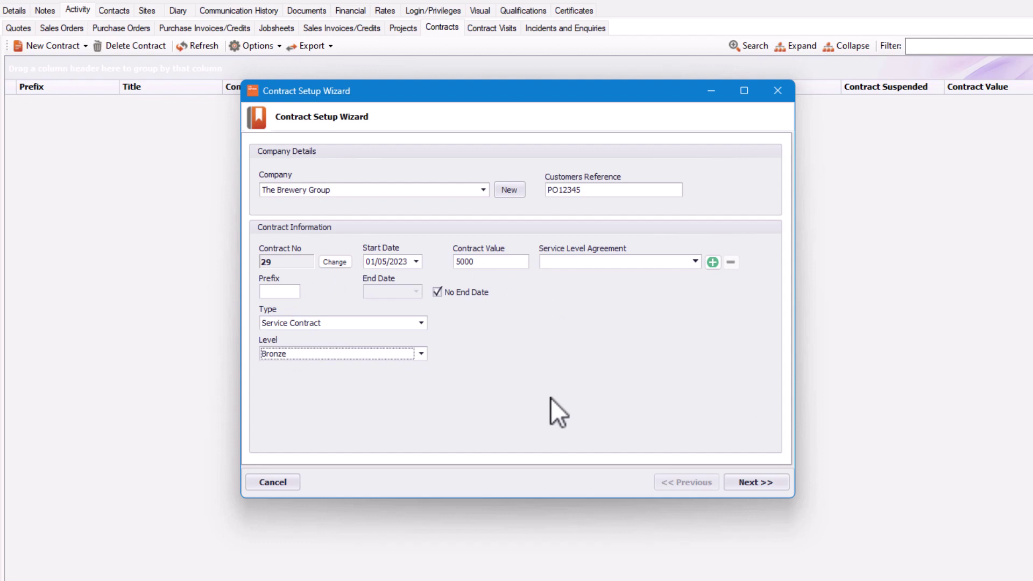
{"action": "left_click", "coordinate": [757, 481]}
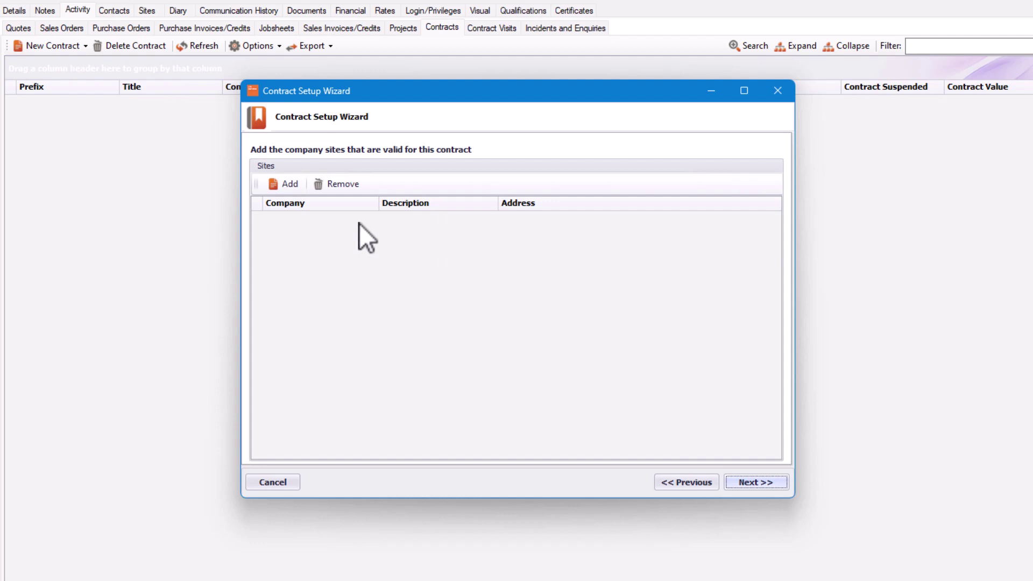
Add The Bulldog and Main Site as the contract's valid sites and continue to rates.
{"action": "left_click", "coordinate": [286, 185]}
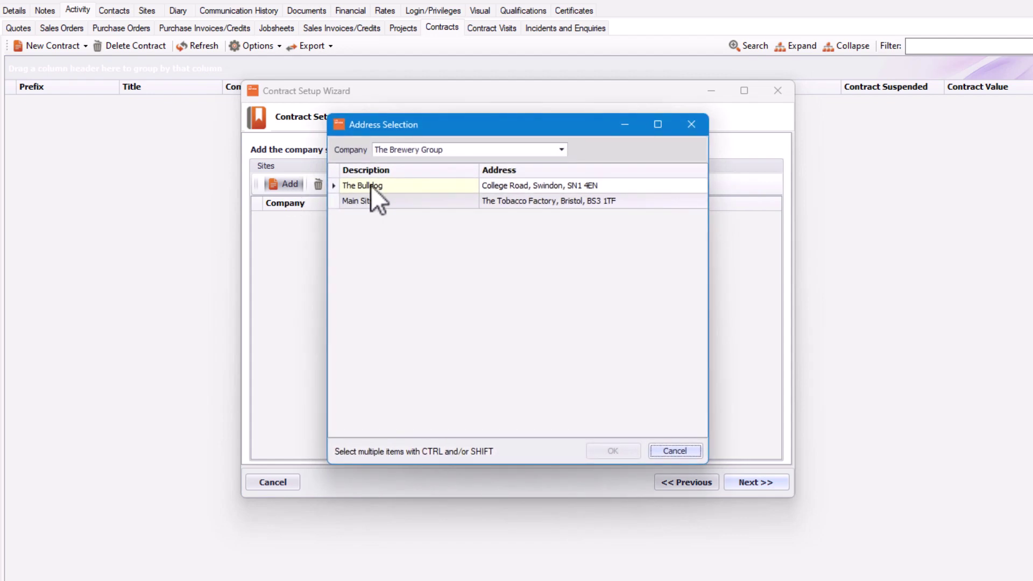
{"action": "left_click", "coordinate": [393, 185]}
{"action": "left_click", "coordinate": [407, 201], "text": "shift"}
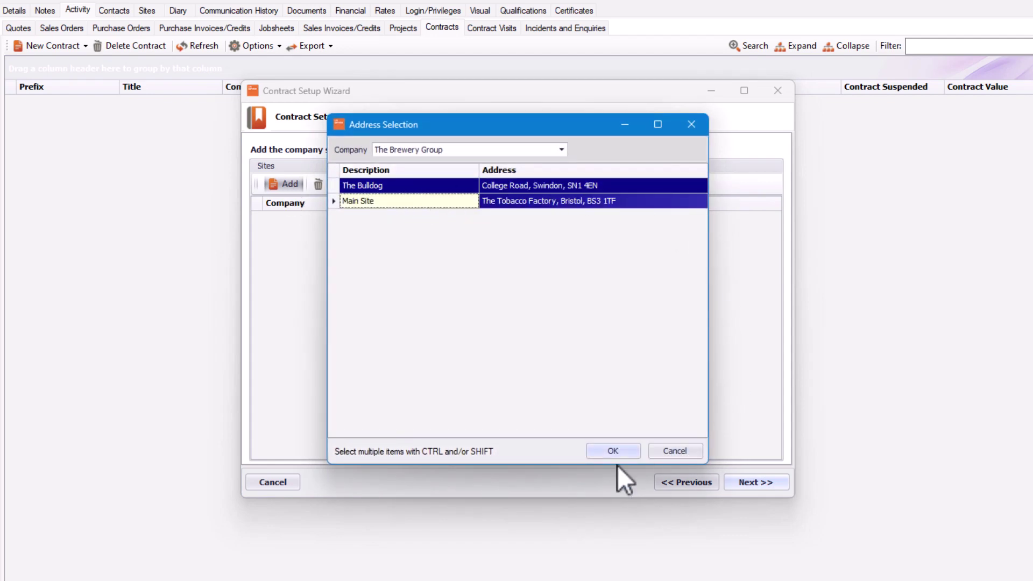
{"action": "left_click", "coordinate": [611, 451]}
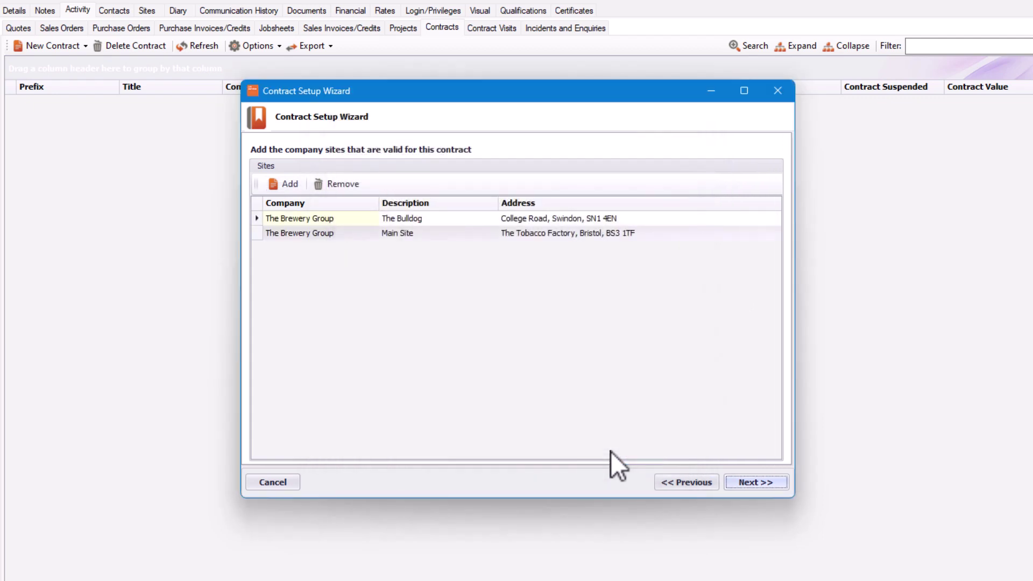
{"action": "left_click", "coordinate": [764, 483]}
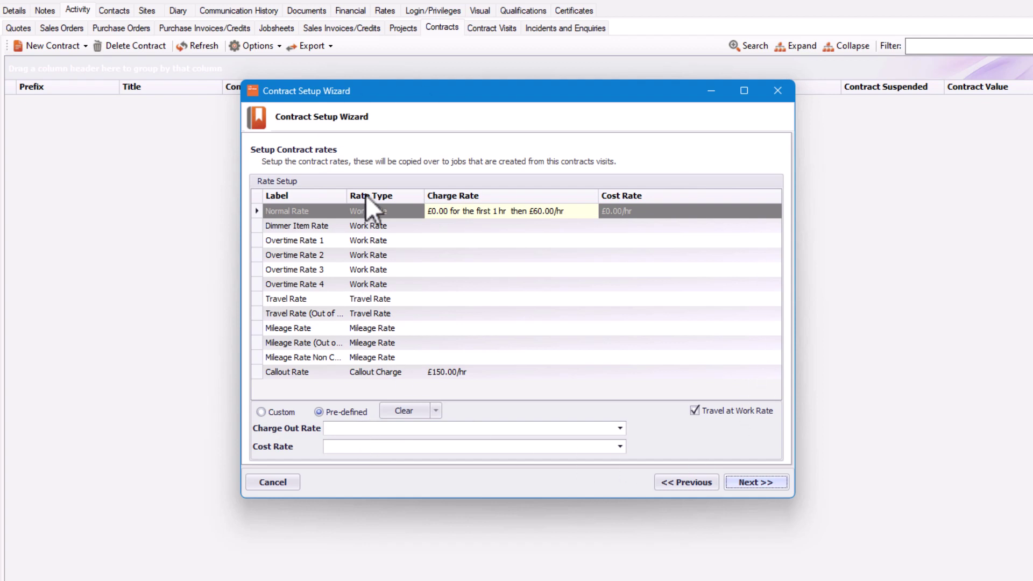
Accept the default rates and leave preferred engineers empty.
{"action": "left_click", "coordinate": [773, 484]}
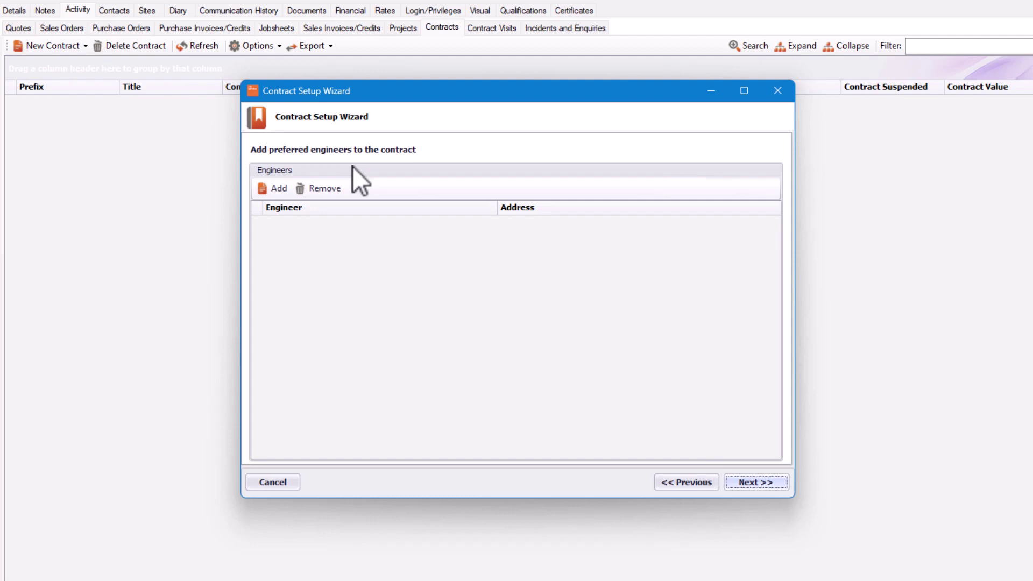
{"action": "left_click", "coordinate": [775, 484]}
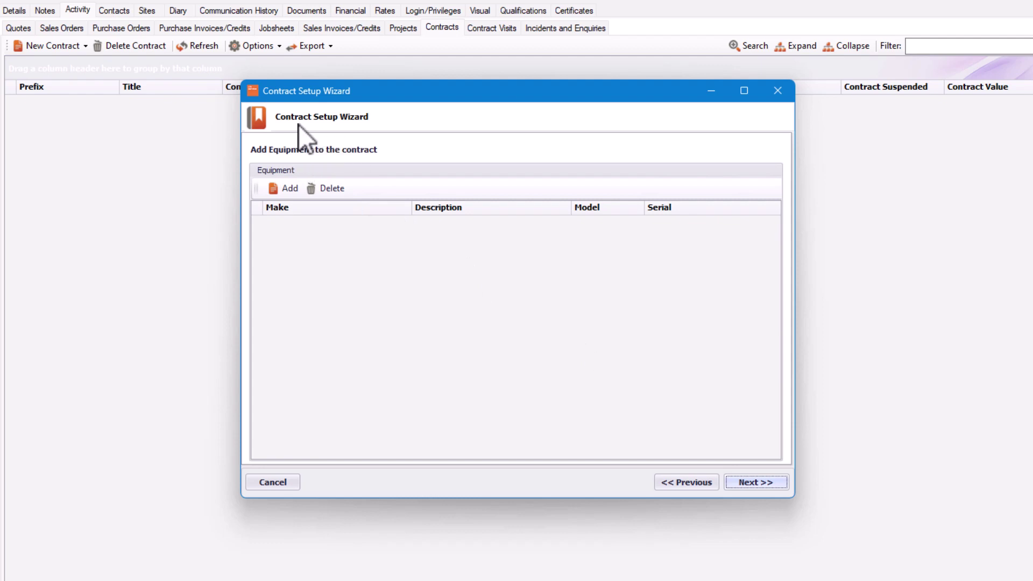
Add the Greenlite Model 2 Worcester Boiler and The Tobacco Factory Boiler as contract equipment.
{"action": "left_click", "coordinate": [286, 187]}
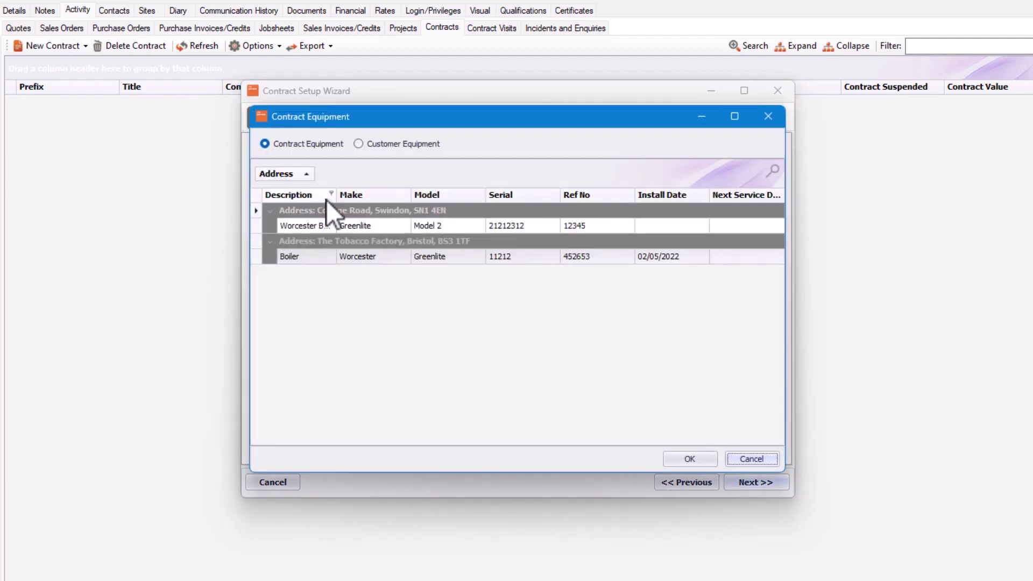
{"action": "left_click", "coordinate": [348, 226]}
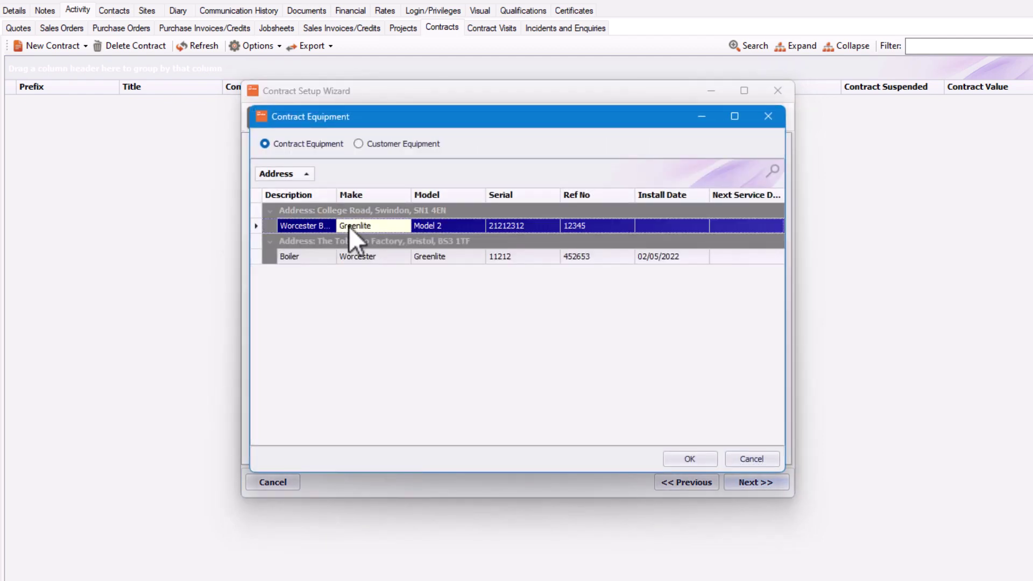
{"action": "left_click", "coordinate": [369, 258], "text": "ctrl"}
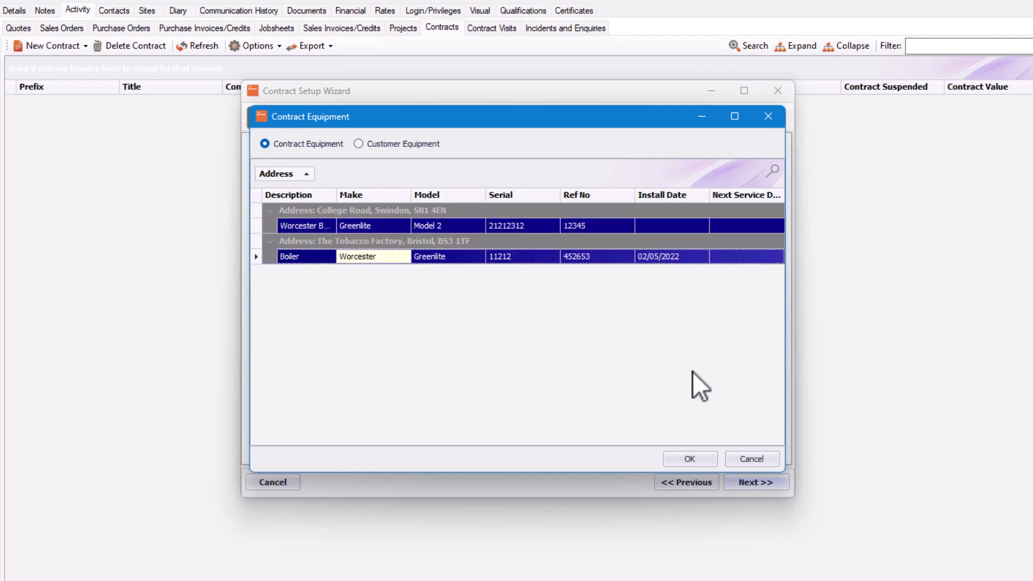
{"action": "left_click", "coordinate": [696, 456]}
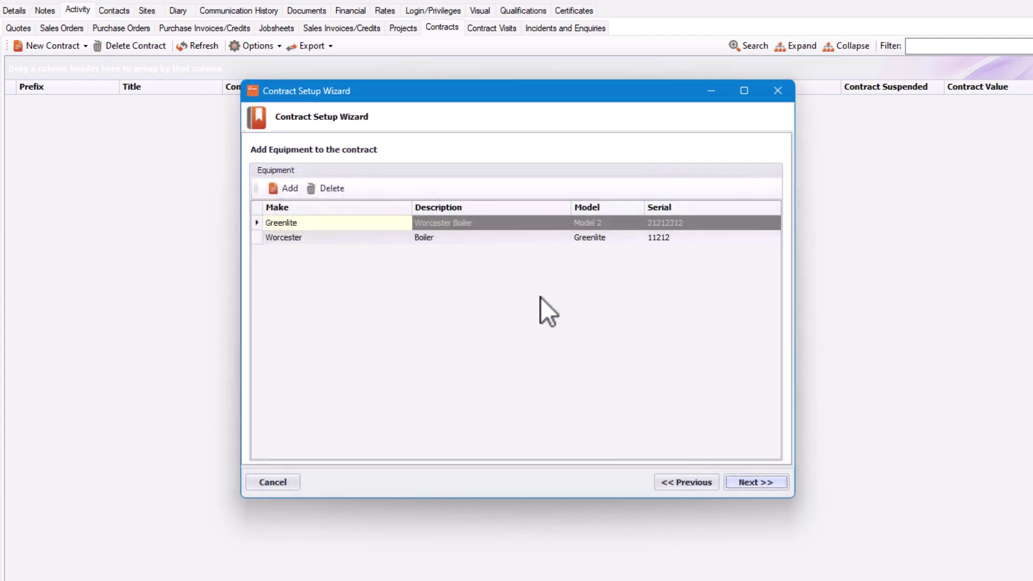
{"action": "left_click", "coordinate": [771, 481]}
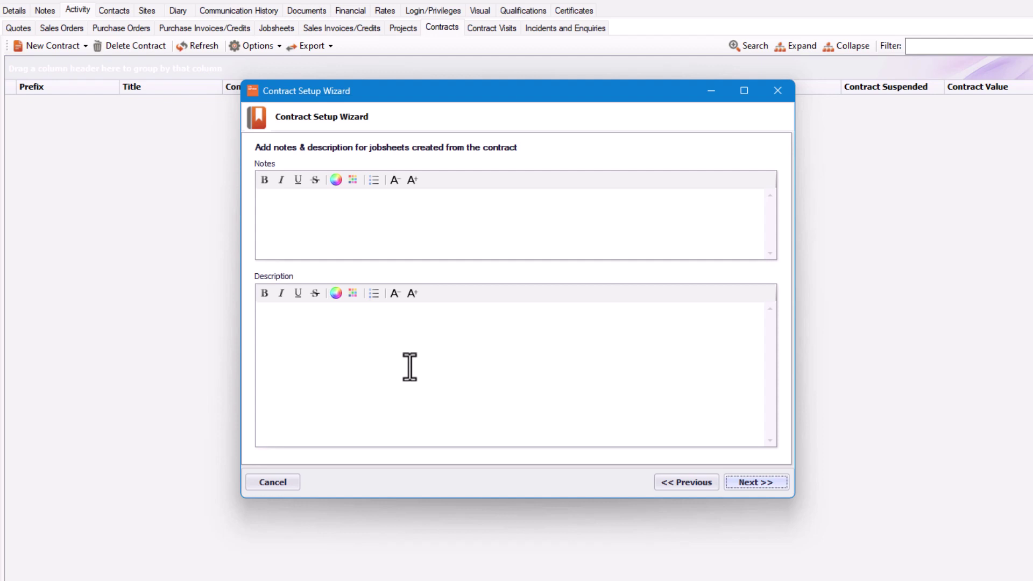
Skip the jobsheet notes and products steps unchanged and add a new visit template.
{"action": "left_click", "coordinate": [755, 483]}
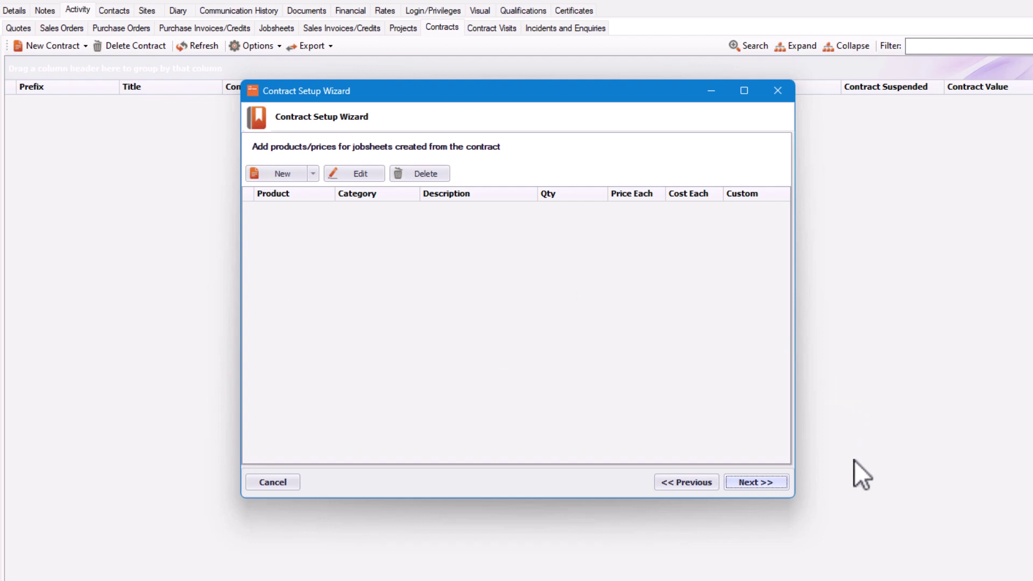
{"action": "left_click", "coordinate": [764, 488]}
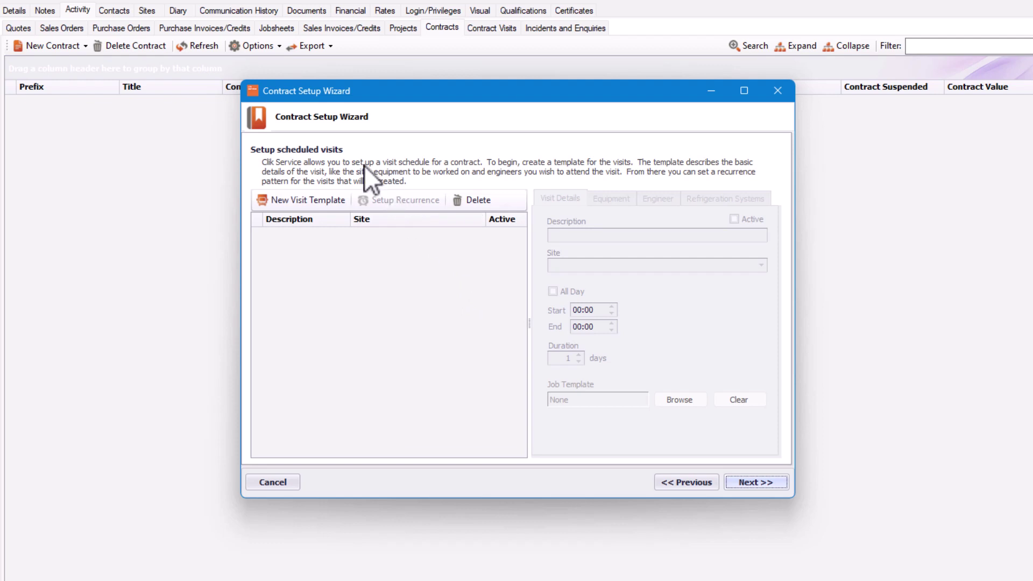
{"action": "left_click", "coordinate": [287, 198]}
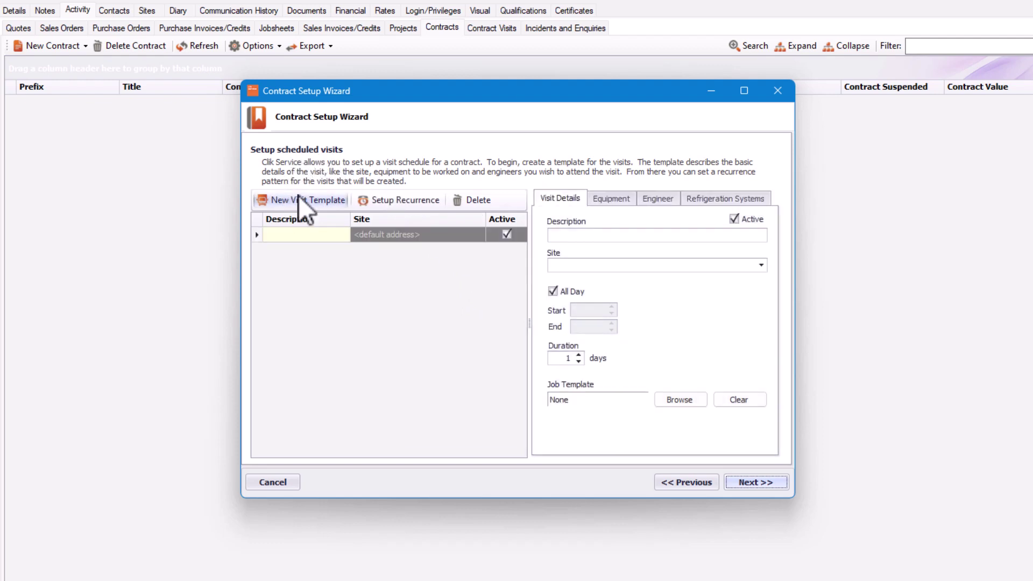
Name the visit '6 Monthly Service' at The Bulldog, running 09:00 to 12:00 rather than all day.
{"action": "left_click", "coordinate": [562, 236]}
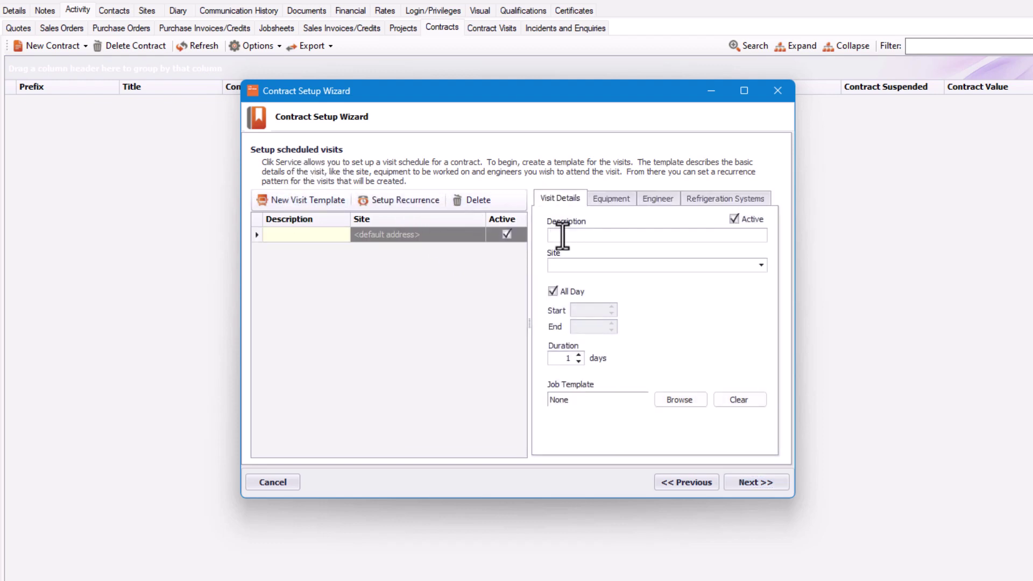
{"action": "type", "text": "6 Monthly Service"}
{"action": "left_click", "coordinate": [762, 266]}
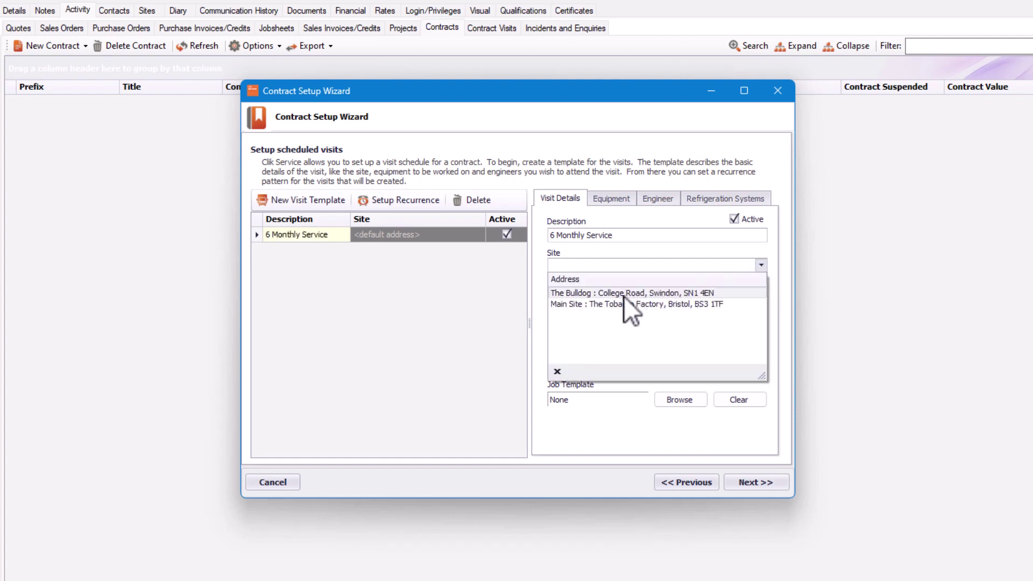
{"action": "left_click", "coordinate": [566, 295]}
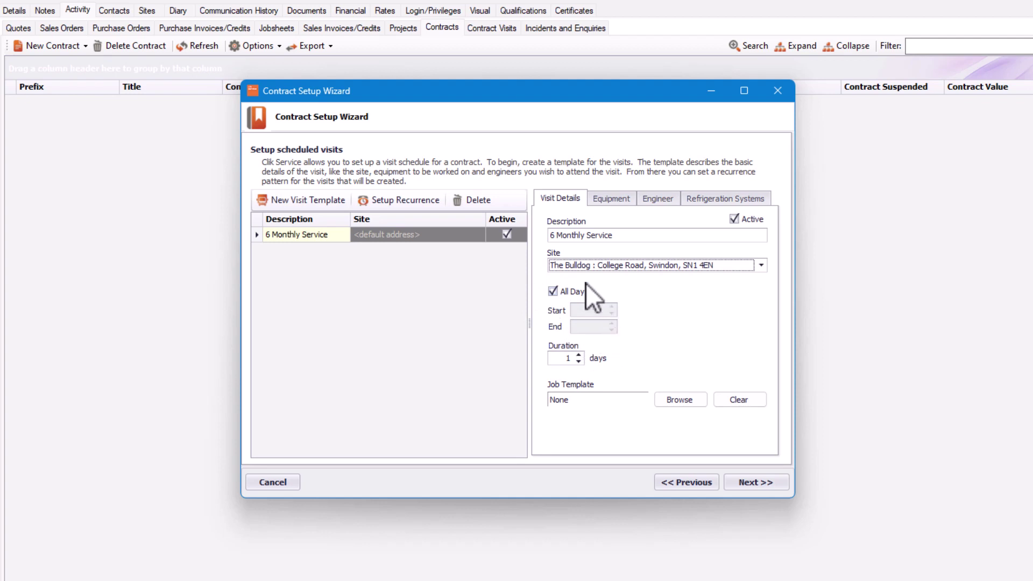
{"action": "left_click", "coordinate": [556, 292]}
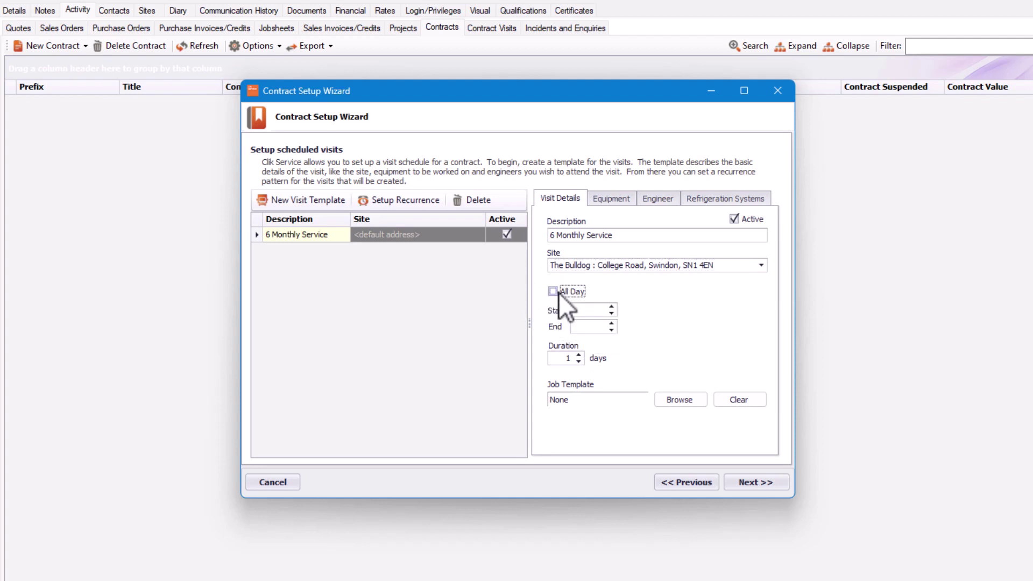
{"action": "left_click", "coordinate": [612, 306]}
{"action": "left_click", "coordinate": [601, 326]}
{"action": "left_click", "coordinate": [610, 323]}
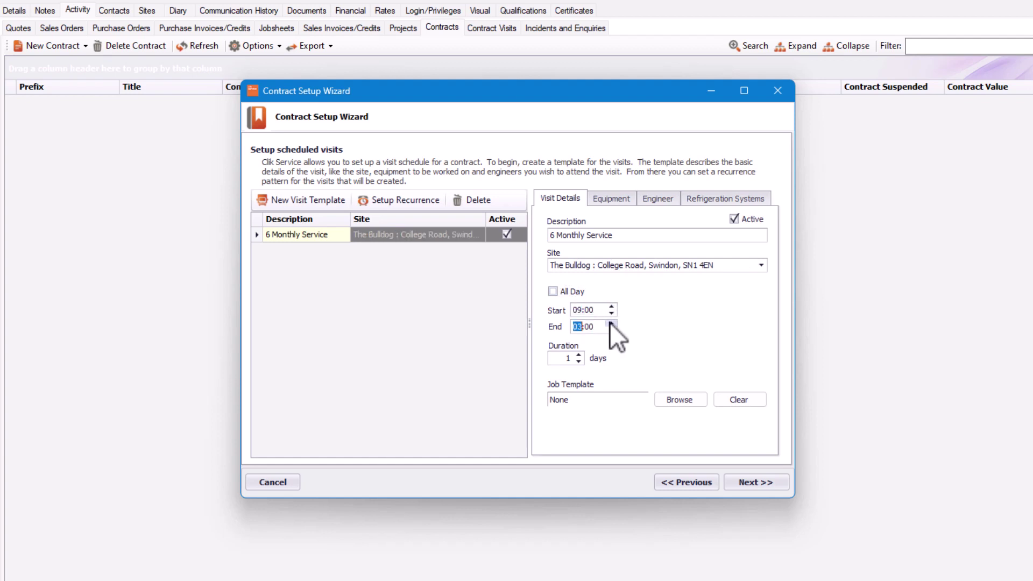
{"action": "type", "text": "12"}
Review the Service job template's description, action lists and items, then apply it to the visit.
{"action": "left_click", "coordinate": [693, 405]}
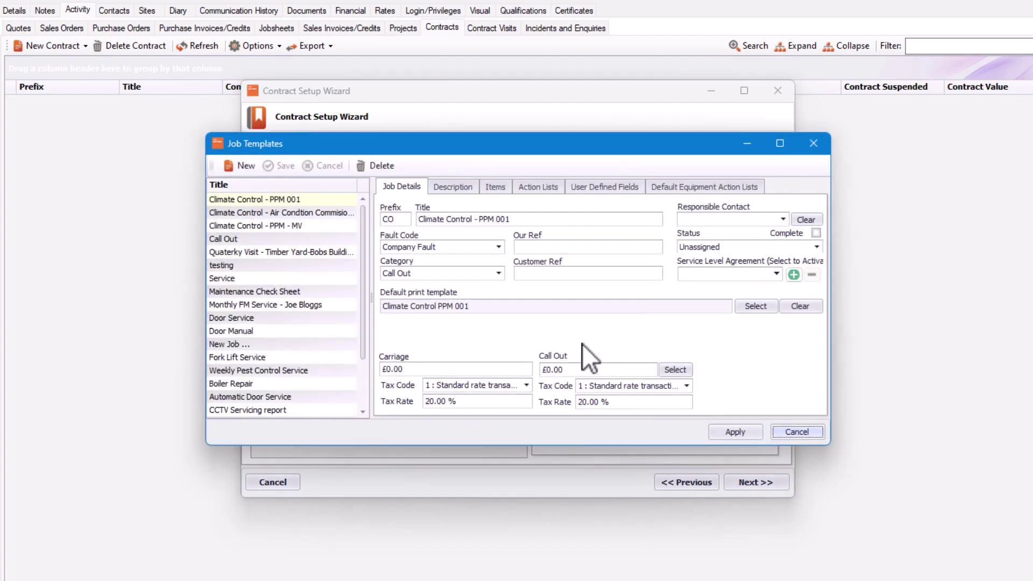
{"action": "left_click", "coordinate": [220, 279]}
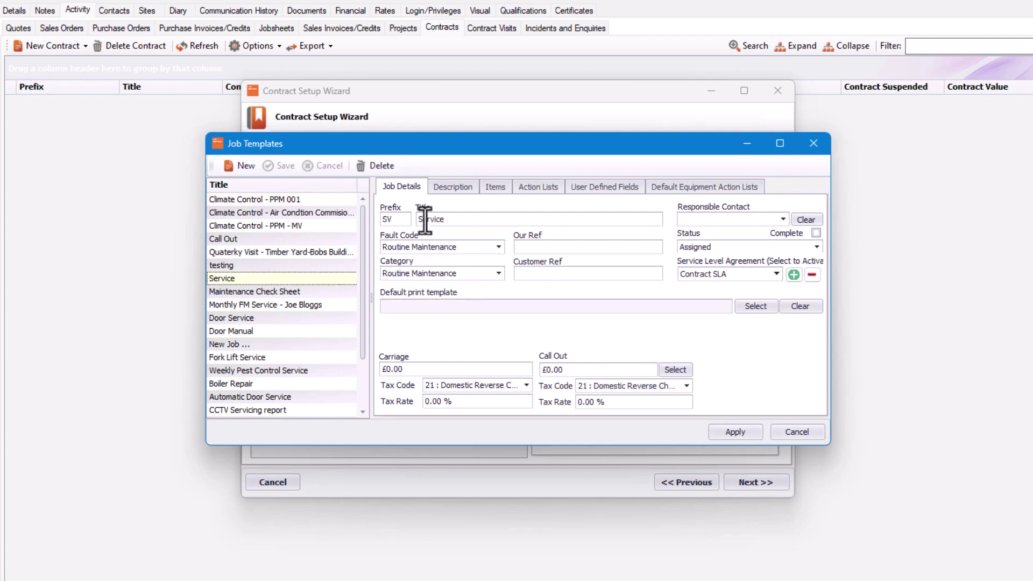
{"action": "left_click", "coordinate": [446, 189]}
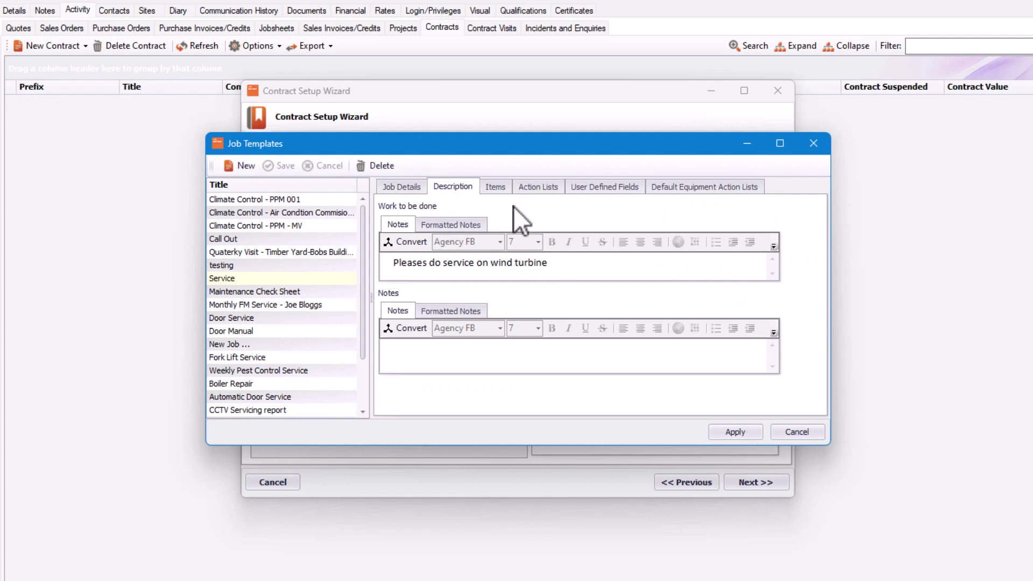
{"action": "left_click", "coordinate": [525, 189]}
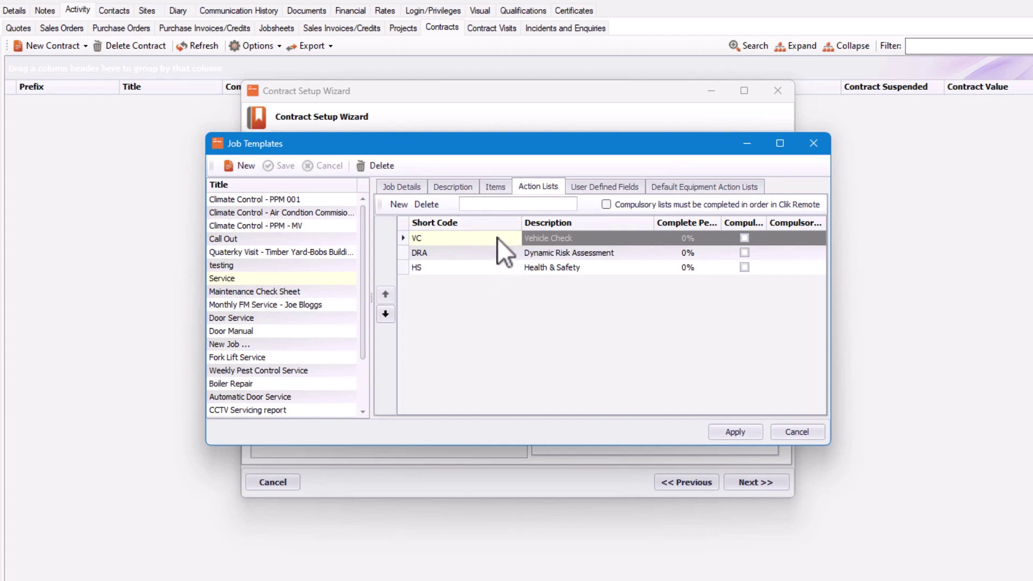
{"action": "left_click", "coordinate": [497, 188]}
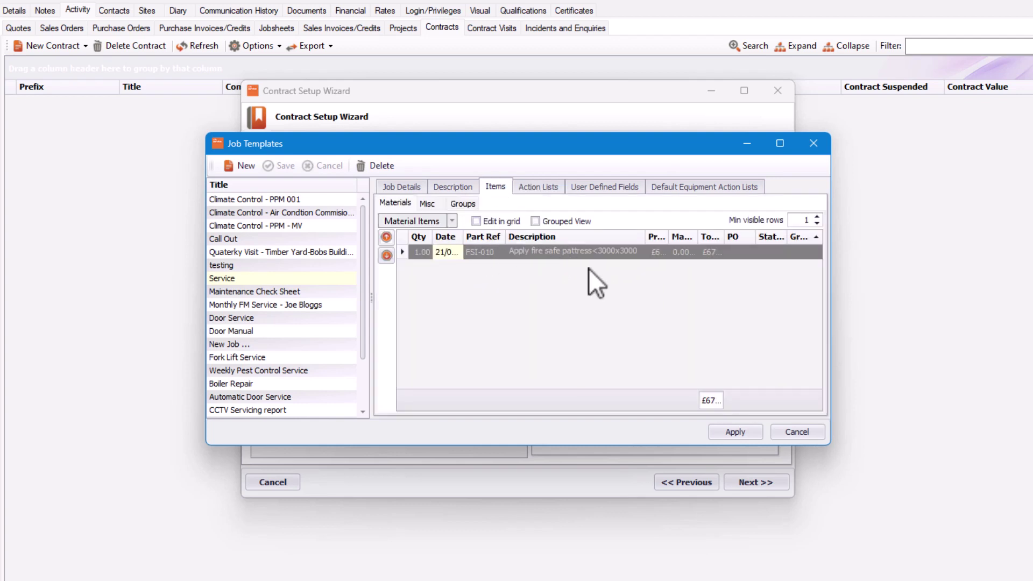
{"action": "left_click", "coordinate": [400, 186]}
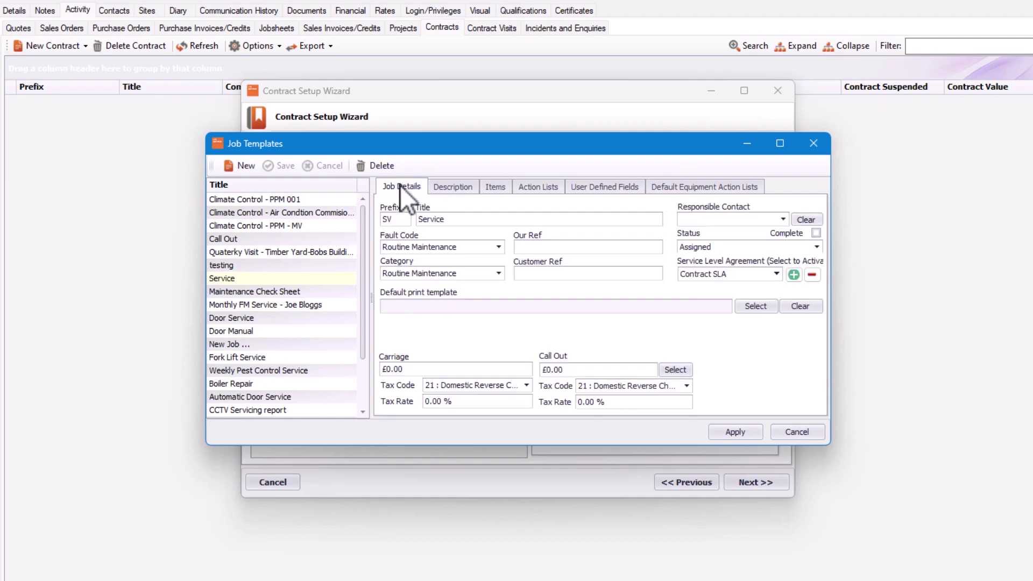
{"action": "left_click", "coordinate": [744, 433]}
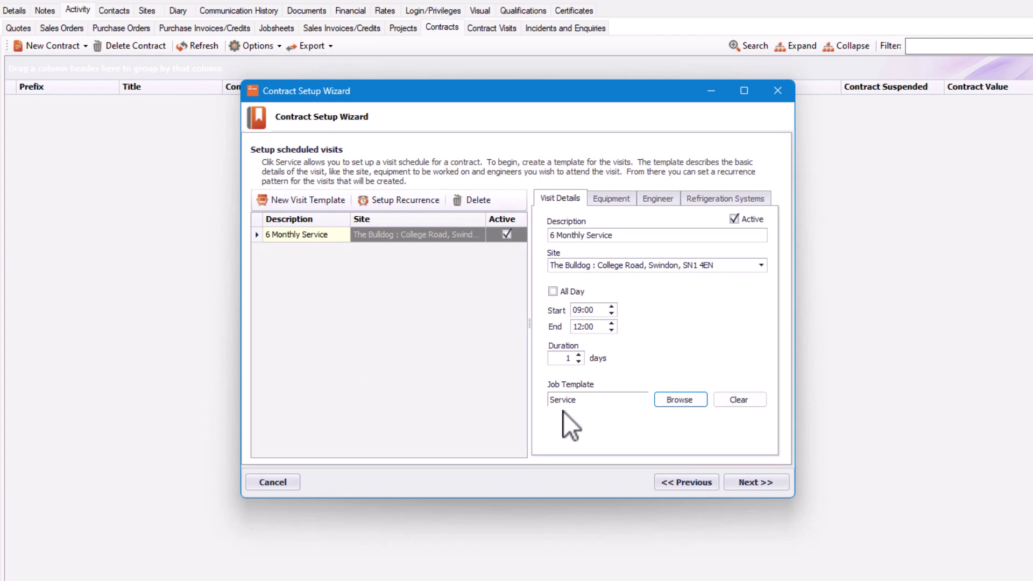
Add the visit site's Greenlite Model 2 Worcester Boiler to the visit's equipment.
{"action": "left_click", "coordinate": [608, 200]}
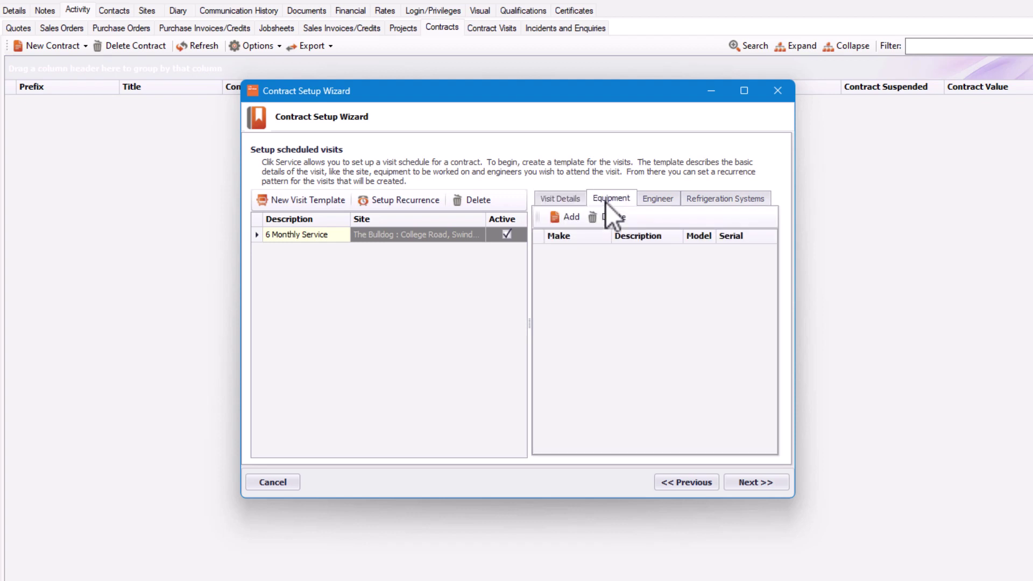
{"action": "left_click", "coordinate": [571, 217]}
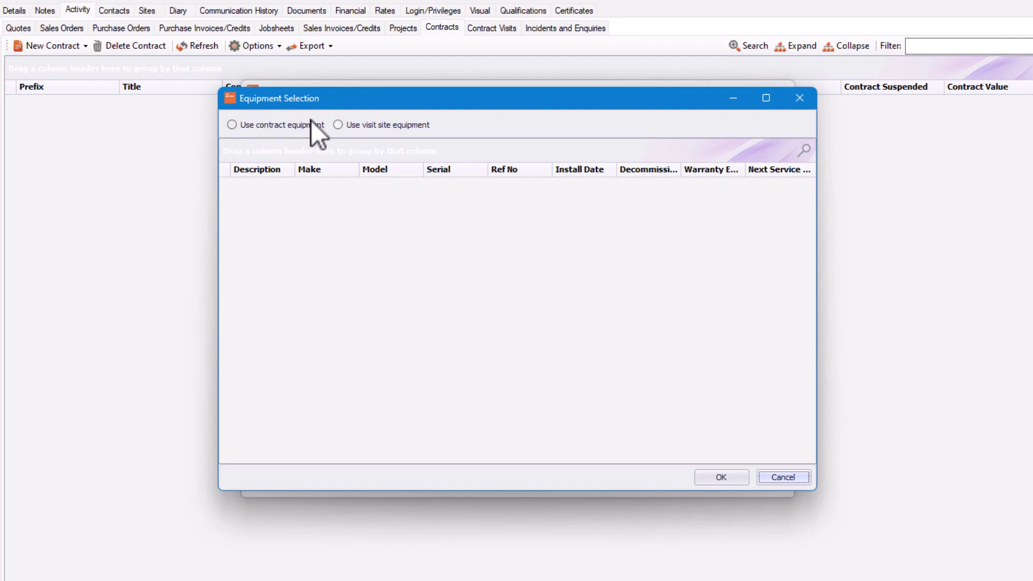
{"action": "left_click", "coordinate": [337, 125]}
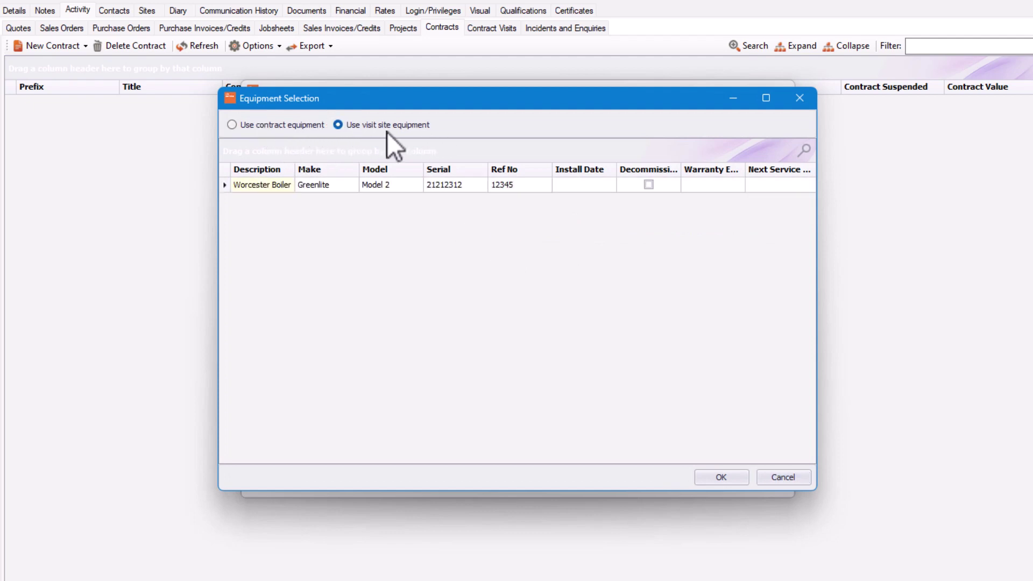
{"action": "left_click", "coordinate": [293, 185]}
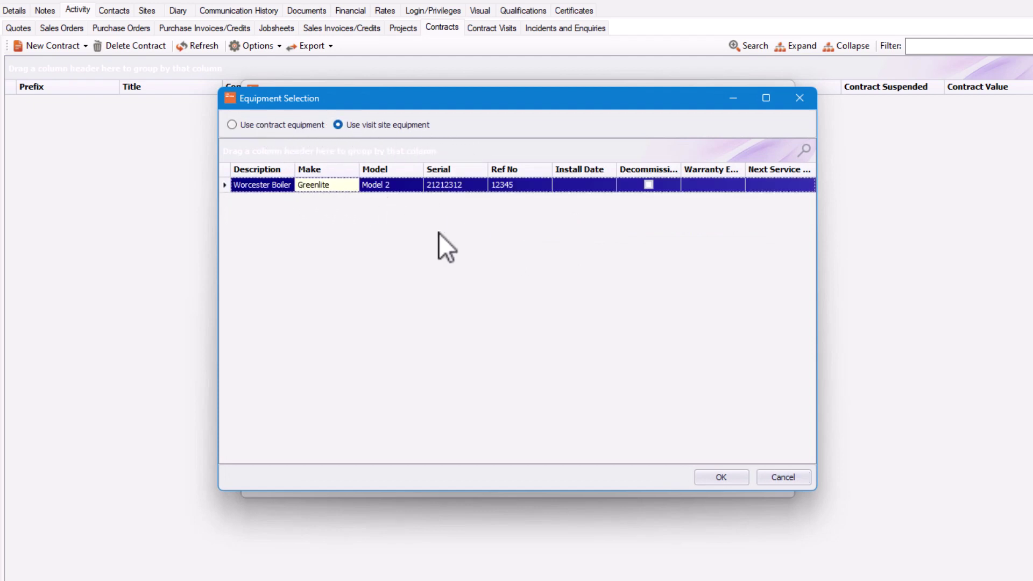
{"action": "left_click", "coordinate": [710, 477]}
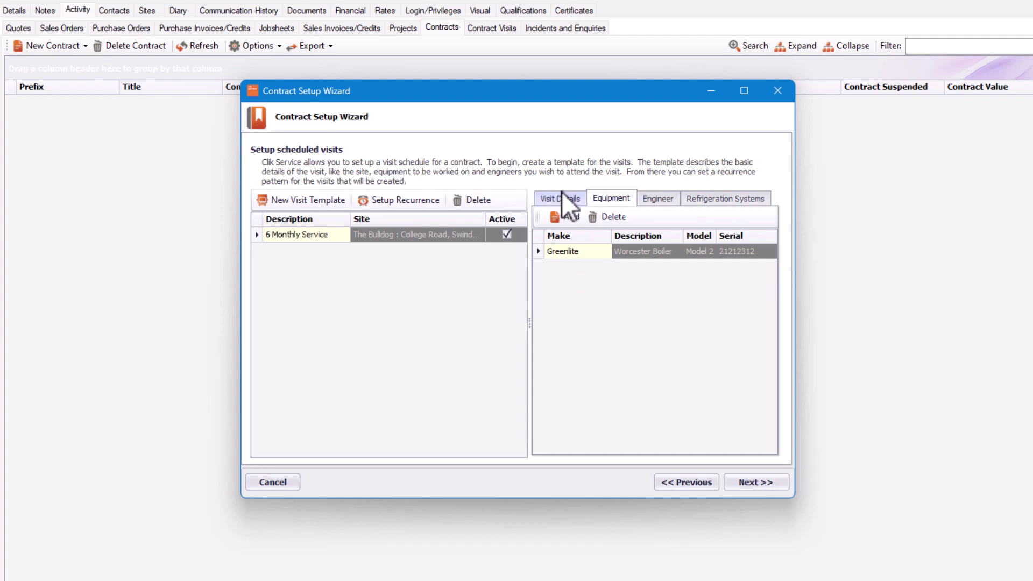
Check the Engineer tab, assign no engineer, and go back to Visit Details.
{"action": "left_click", "coordinate": [657, 198]}
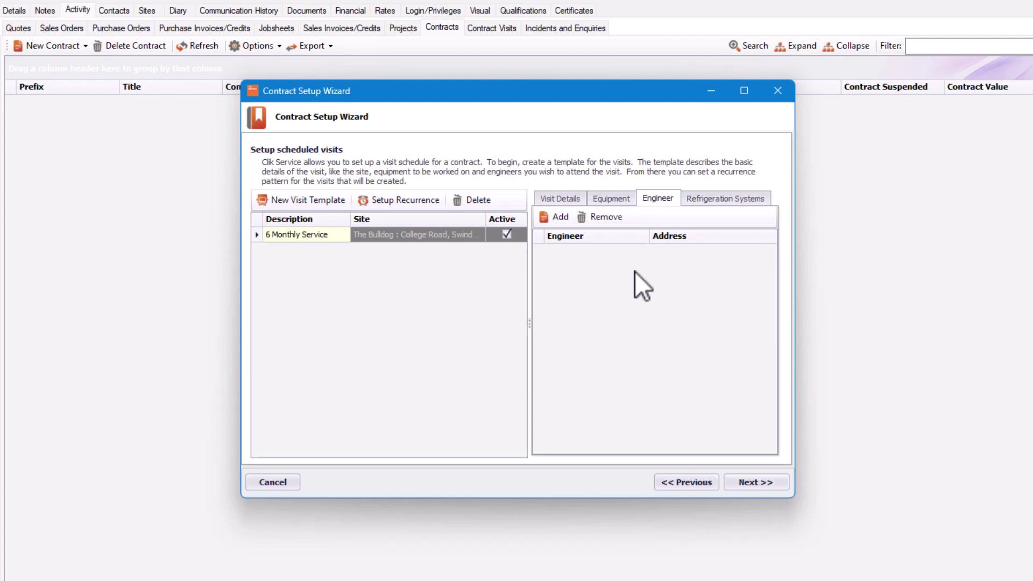
{"action": "left_click", "coordinate": [563, 215]}
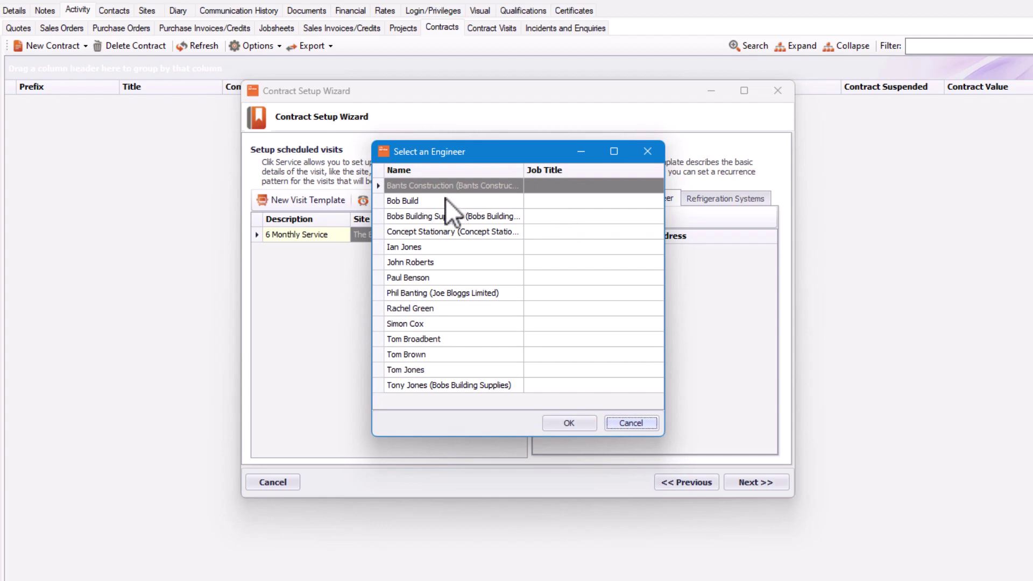
{"action": "left_click", "coordinate": [641, 425]}
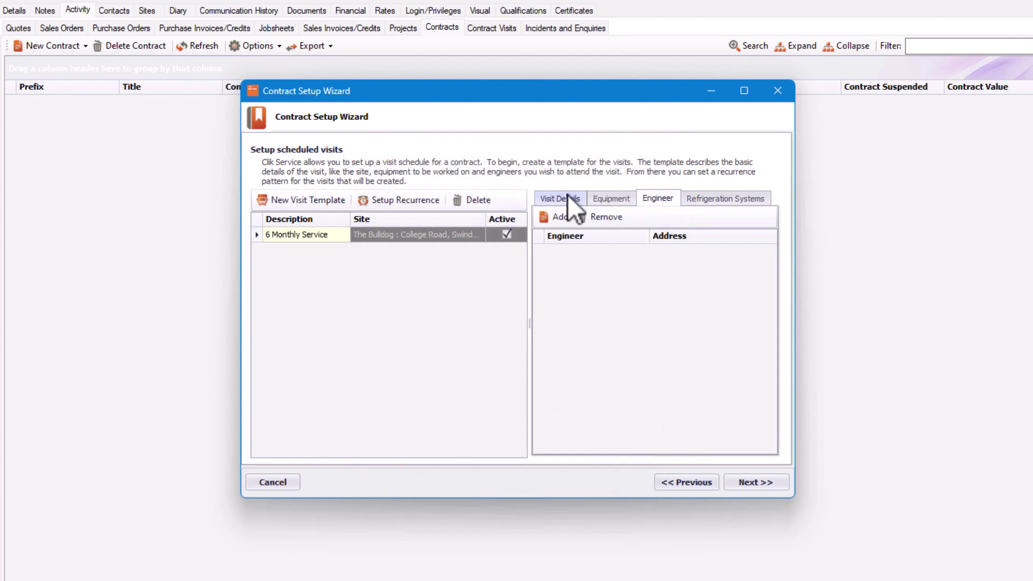
{"action": "left_click", "coordinate": [567, 198]}
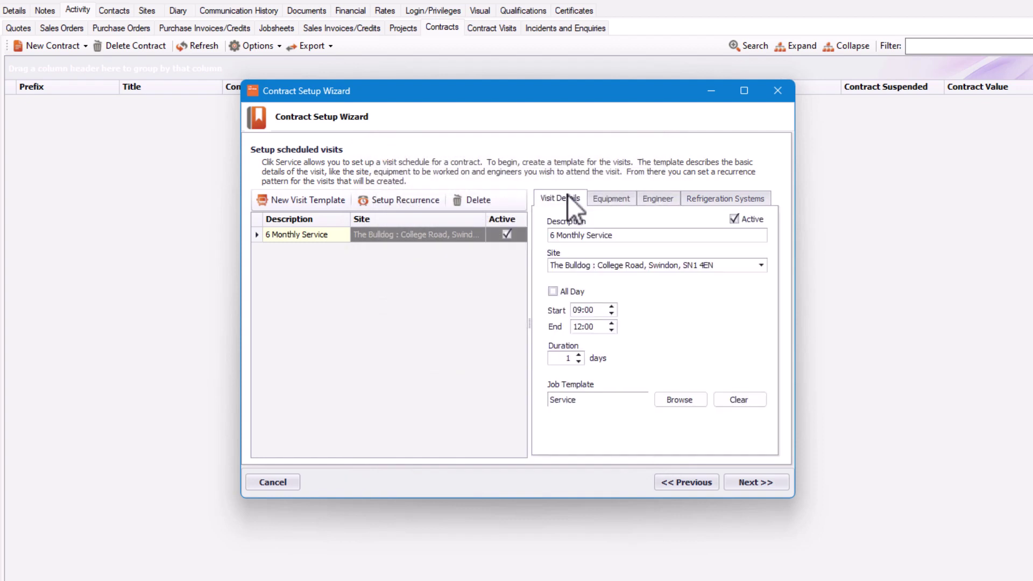
Make the 6 Monthly Service visit recur monthly on the first weekday every 6 months.
{"action": "left_click", "coordinate": [409, 205]}
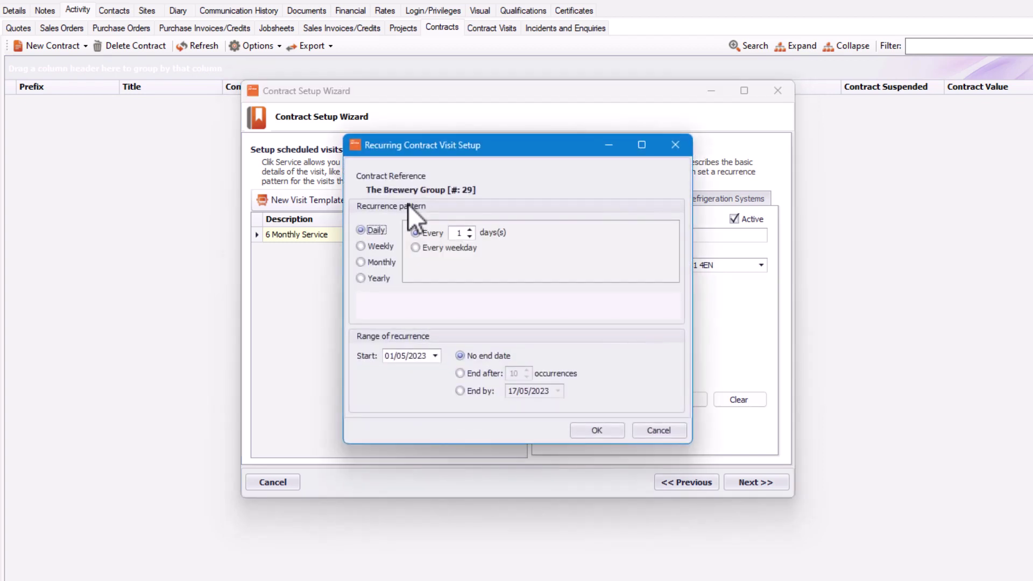
{"action": "left_click", "coordinate": [362, 263]}
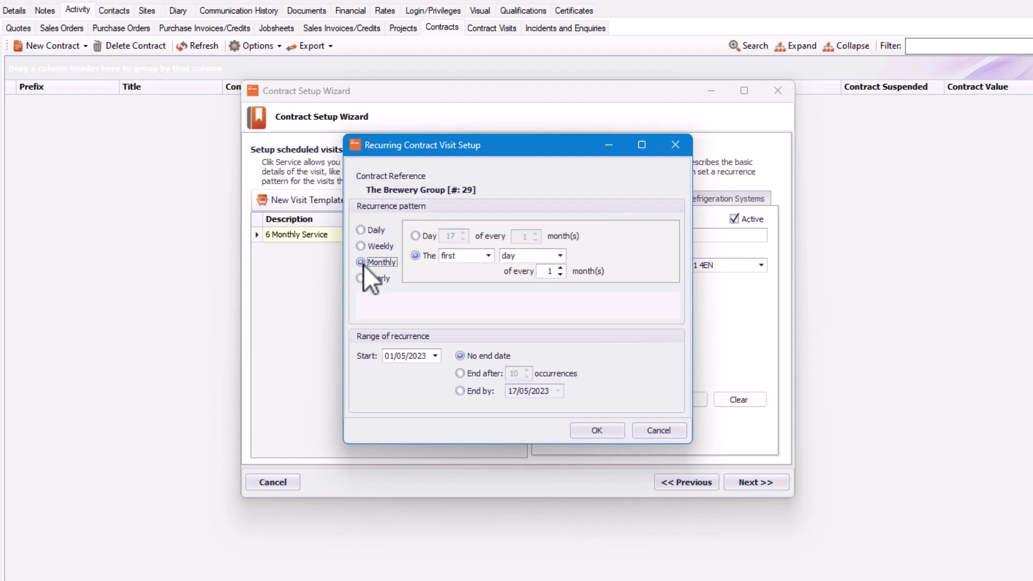
{"action": "left_click", "coordinate": [560, 255]}
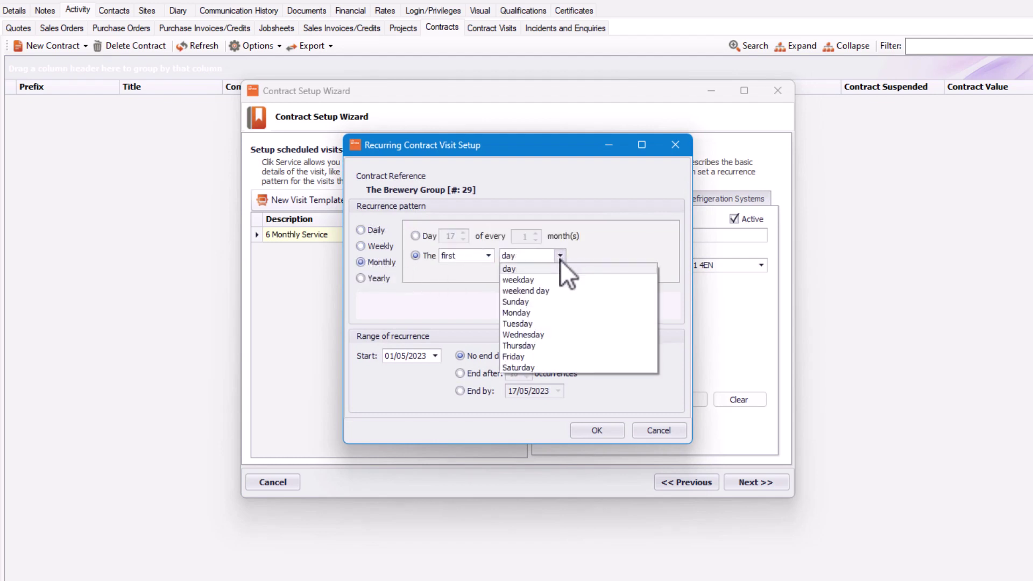
{"action": "left_click", "coordinate": [557, 278]}
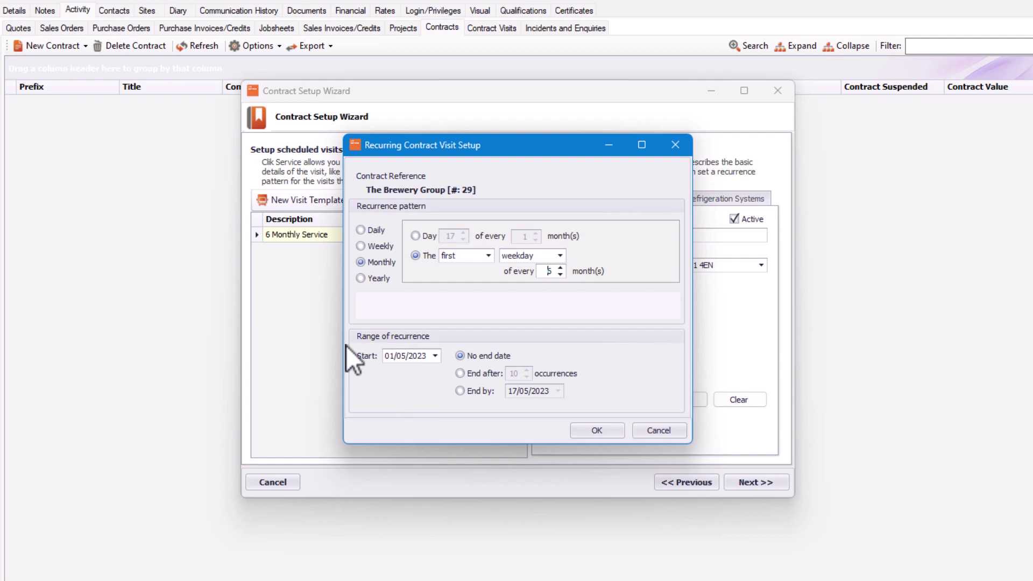
Keep the schedule with no end date, confirm it, and create the next visit.
{"action": "left_click", "coordinate": [461, 391]}
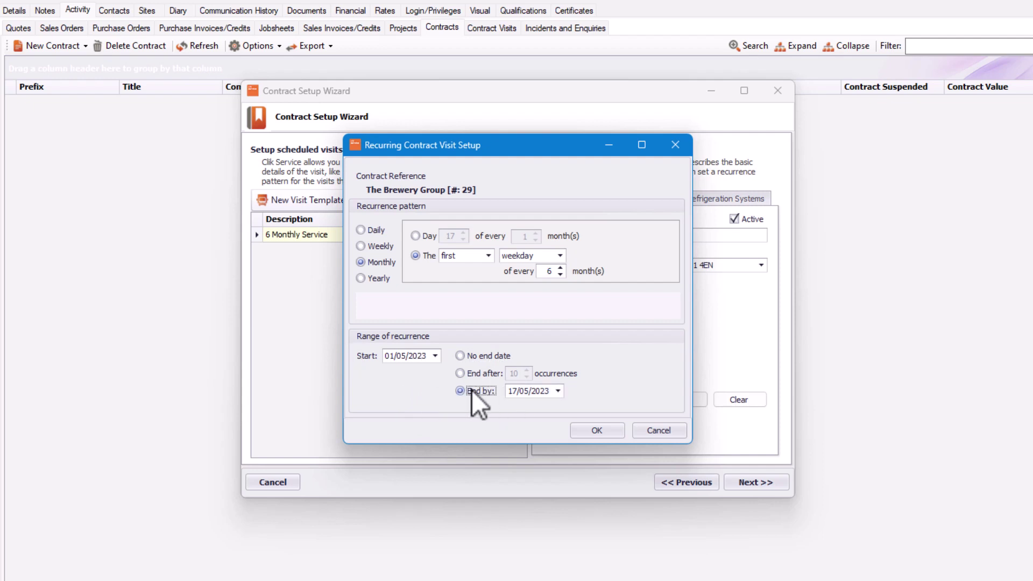
{"action": "left_click", "coordinate": [460, 374]}
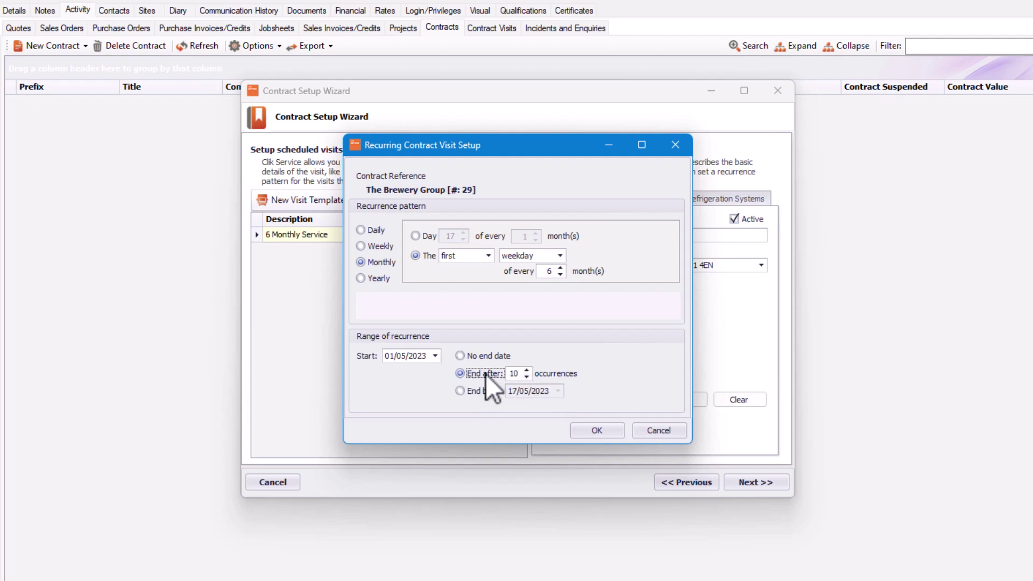
{"action": "left_click", "coordinate": [472, 356]}
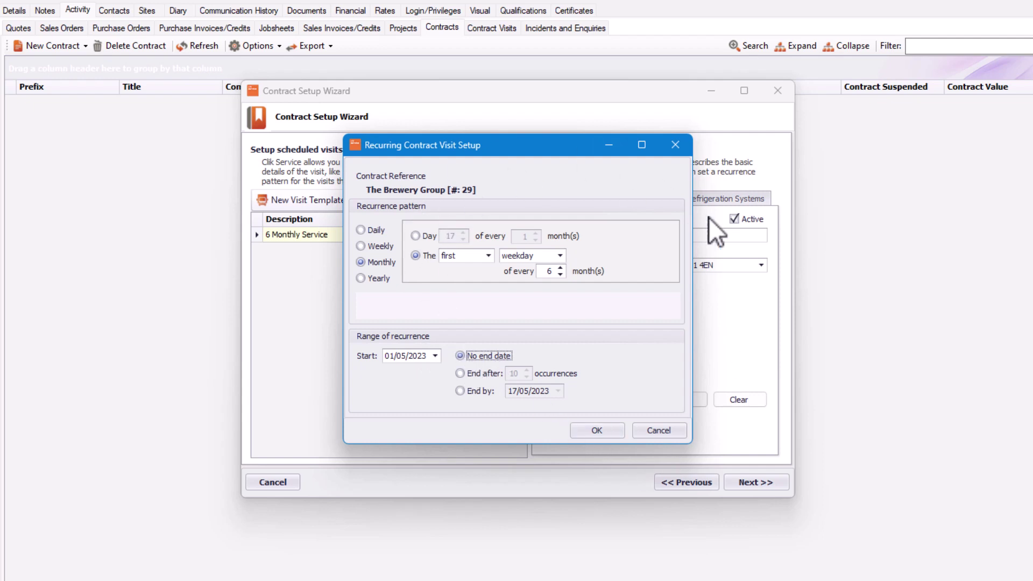
{"action": "left_click", "coordinate": [612, 430]}
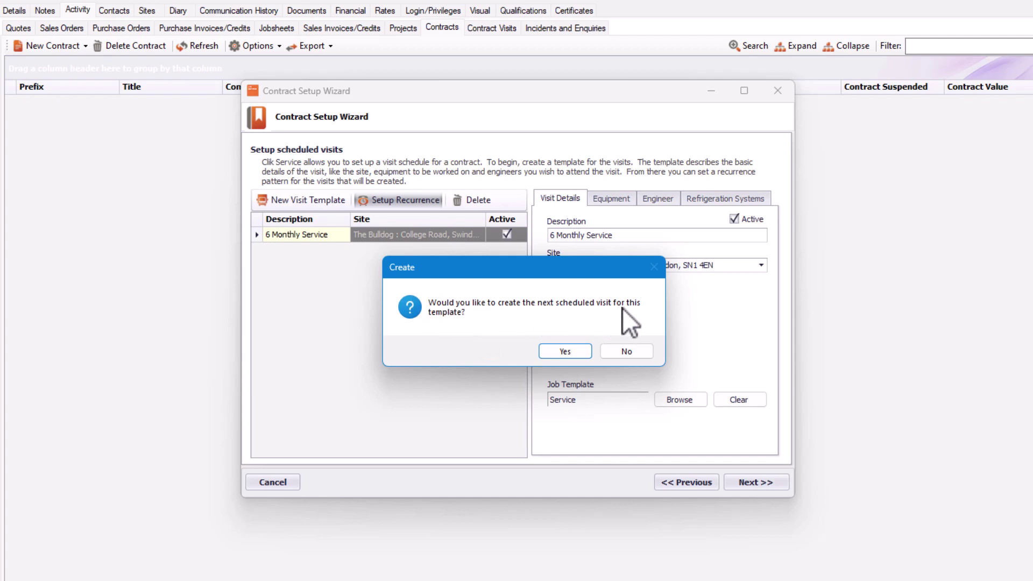
{"action": "left_click", "coordinate": [575, 353]}
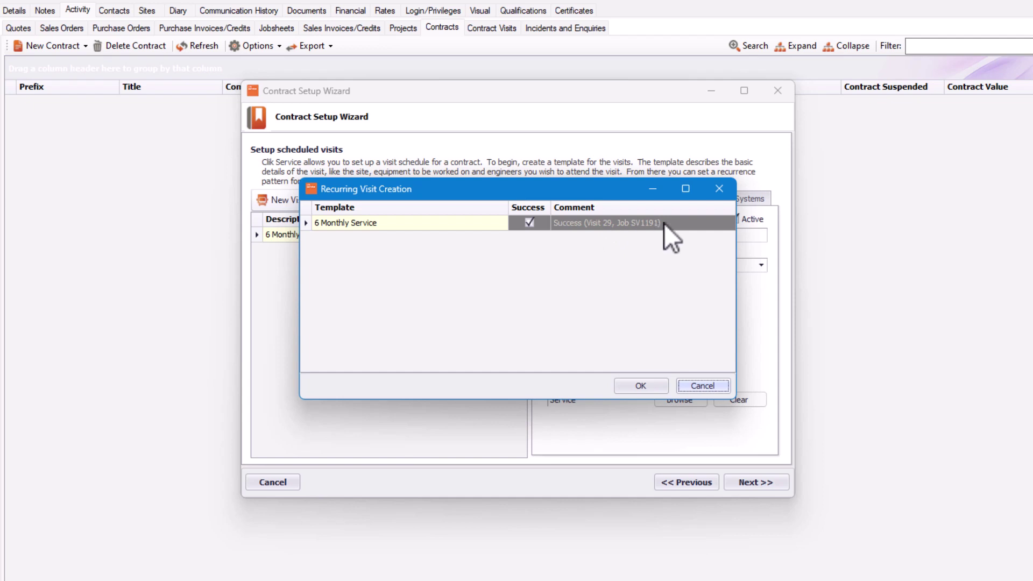
{"action": "left_click", "coordinate": [649, 387]}
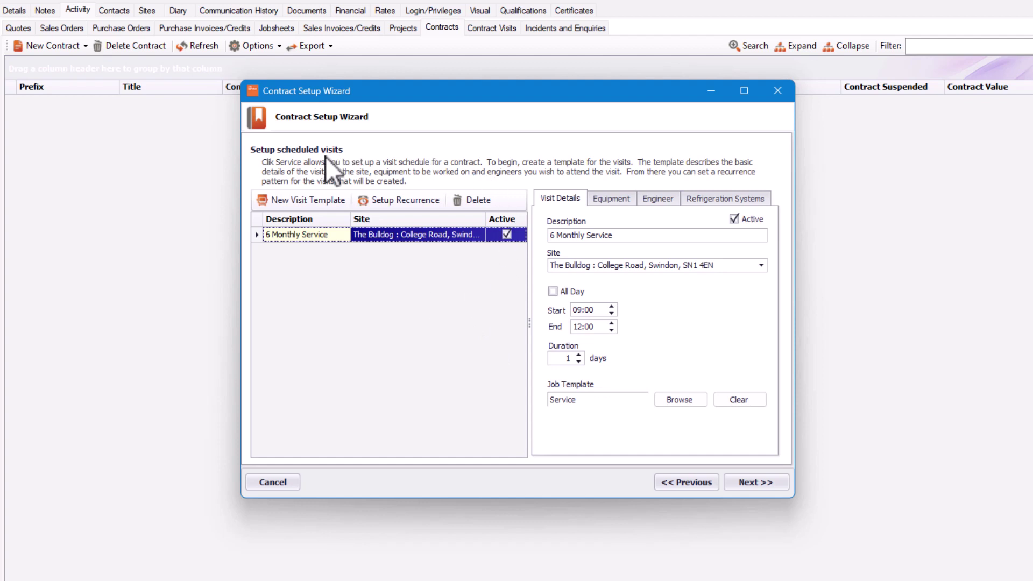
Create a new 'Yearly Service' visit template at the Tobacco Factory main site.
{"action": "left_click", "coordinate": [300, 203]}
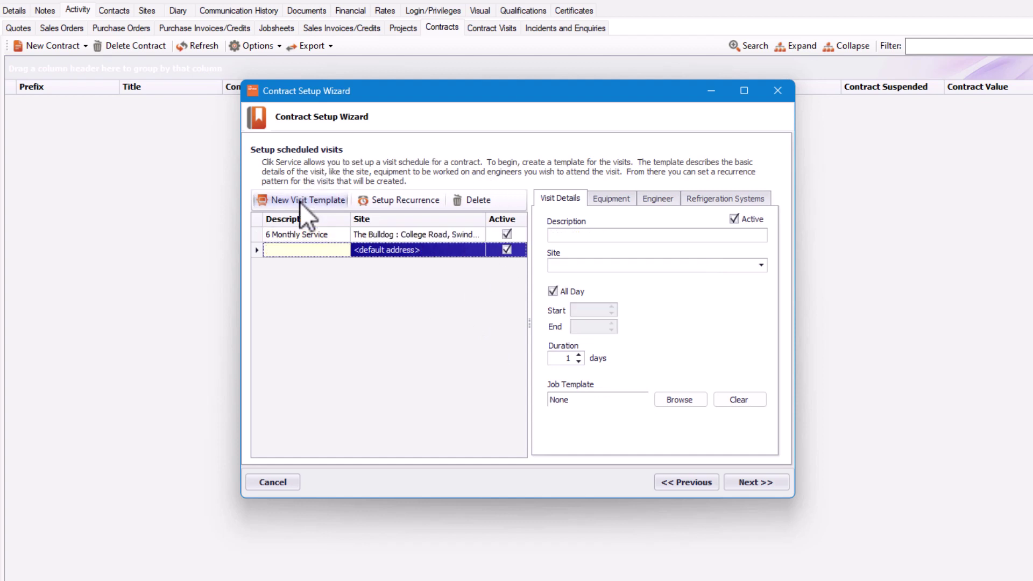
{"action": "left_click", "coordinate": [555, 235]}
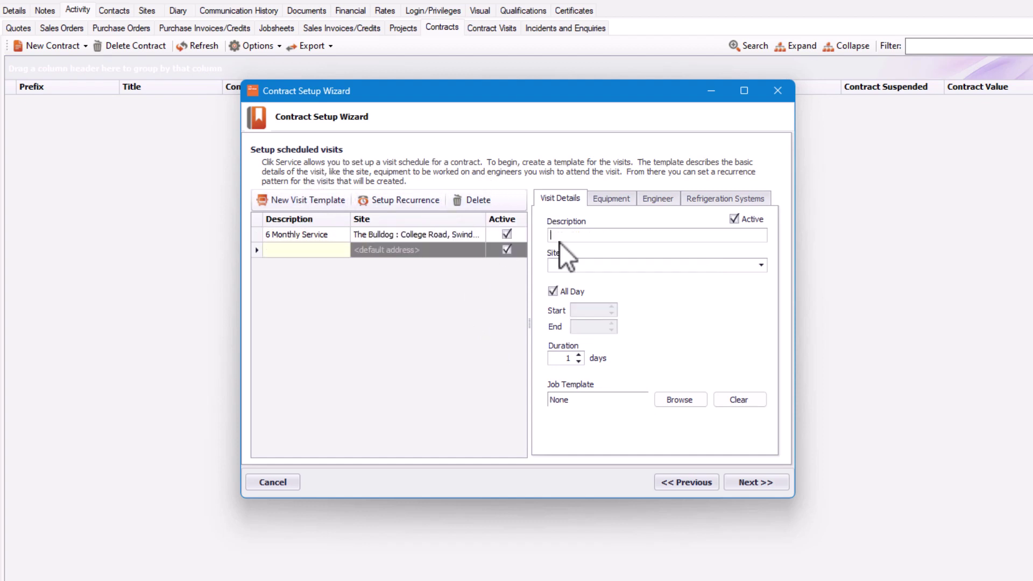
{"action": "type", "text": "Yearly Service"}
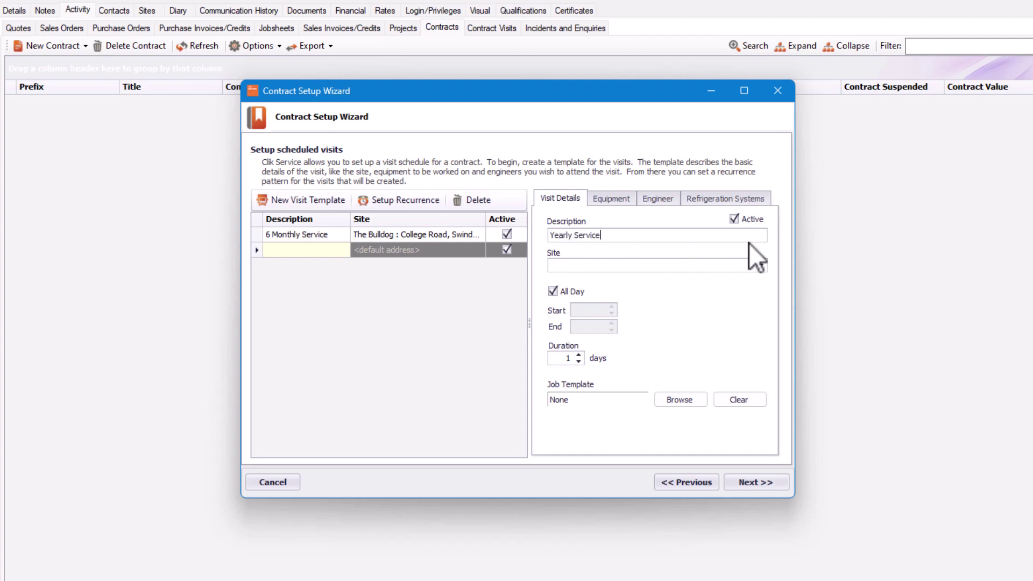
{"action": "left_click", "coordinate": [760, 264]}
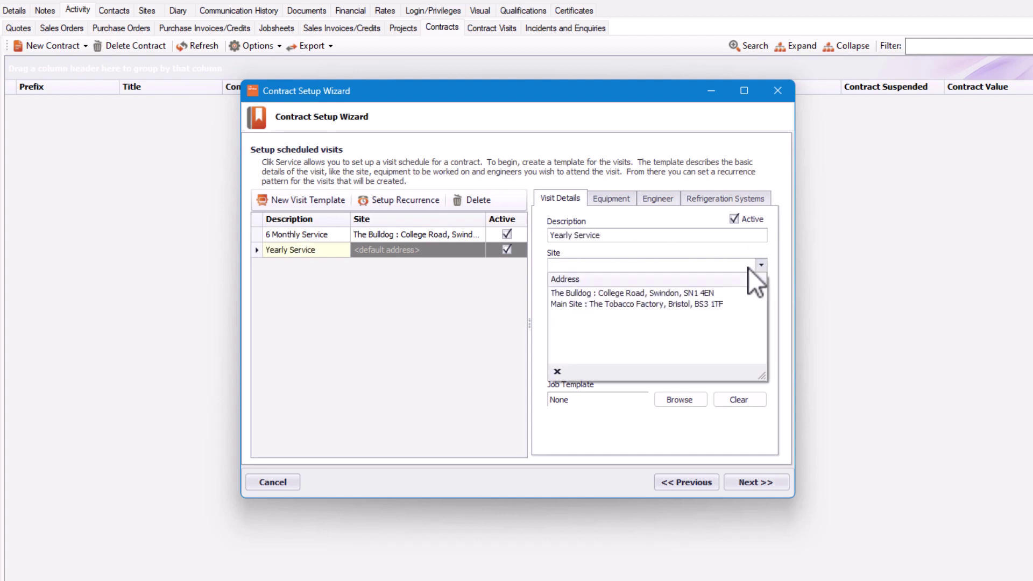
{"action": "left_click", "coordinate": [641, 303]}
Add the Worcester Boiler from the visit site's equipment to the template.
{"action": "left_click", "coordinate": [606, 207]}
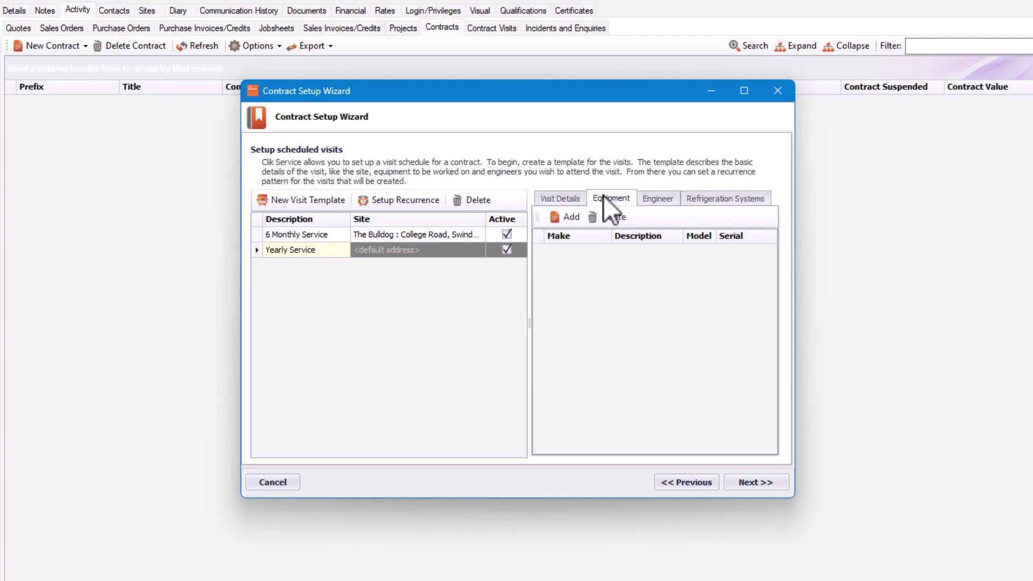
{"action": "left_click", "coordinate": [570, 217]}
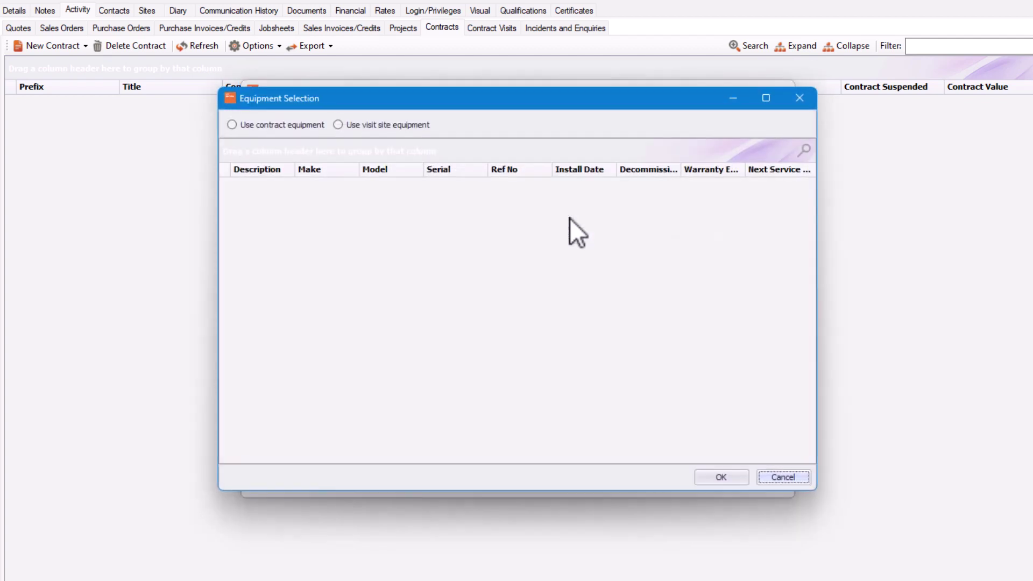
{"action": "left_click", "coordinate": [354, 124]}
{"action": "left_click", "coordinate": [329, 184]}
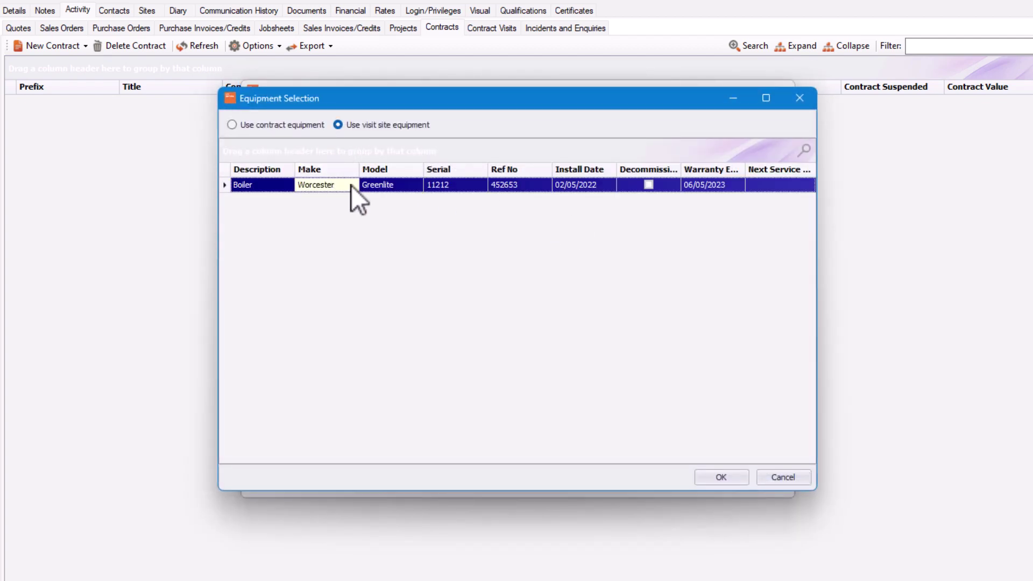
{"action": "left_click", "coordinate": [720, 478]}
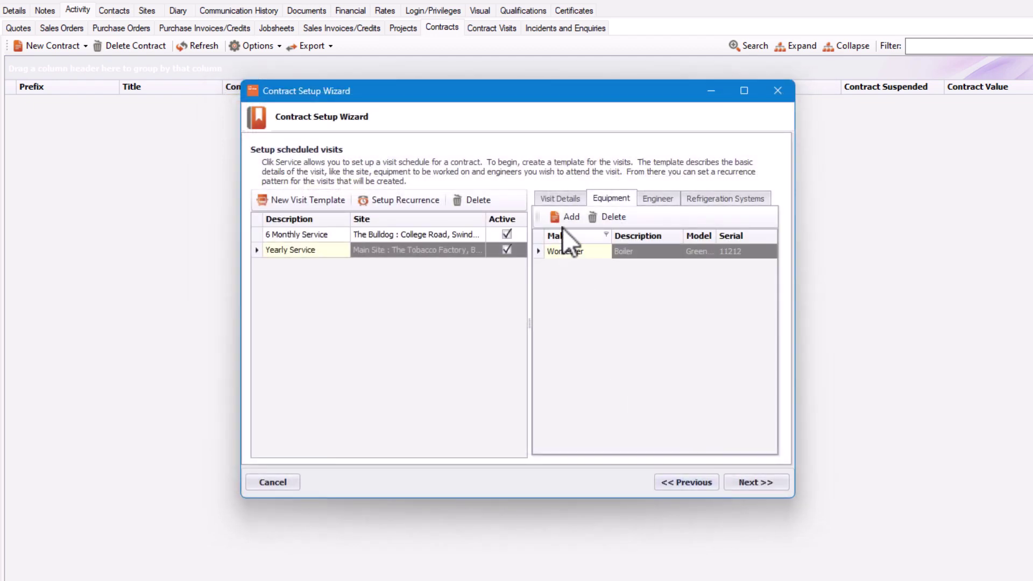
{"action": "left_click", "coordinate": [645, 197]}
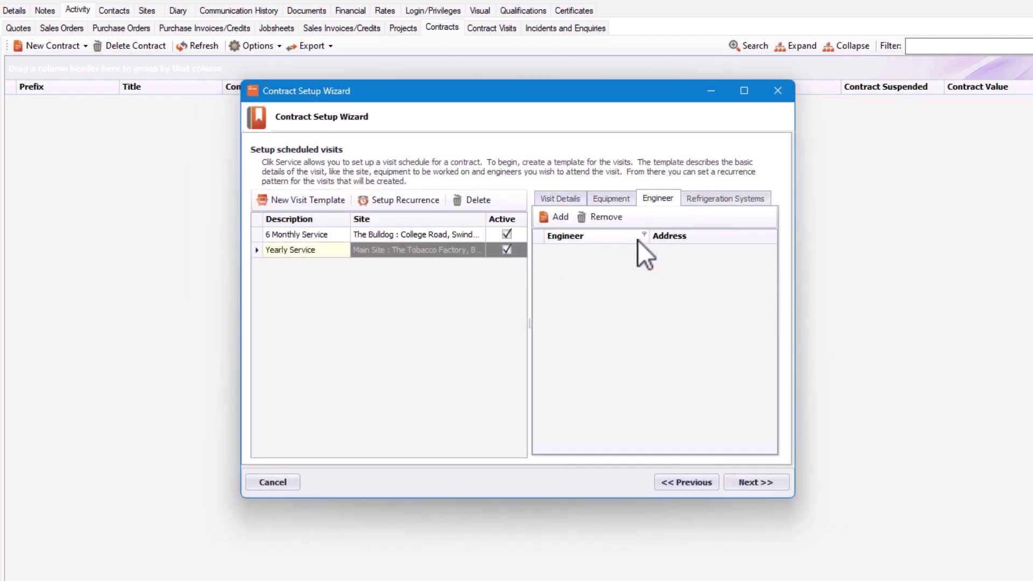
{"action": "left_click", "coordinate": [555, 199]}
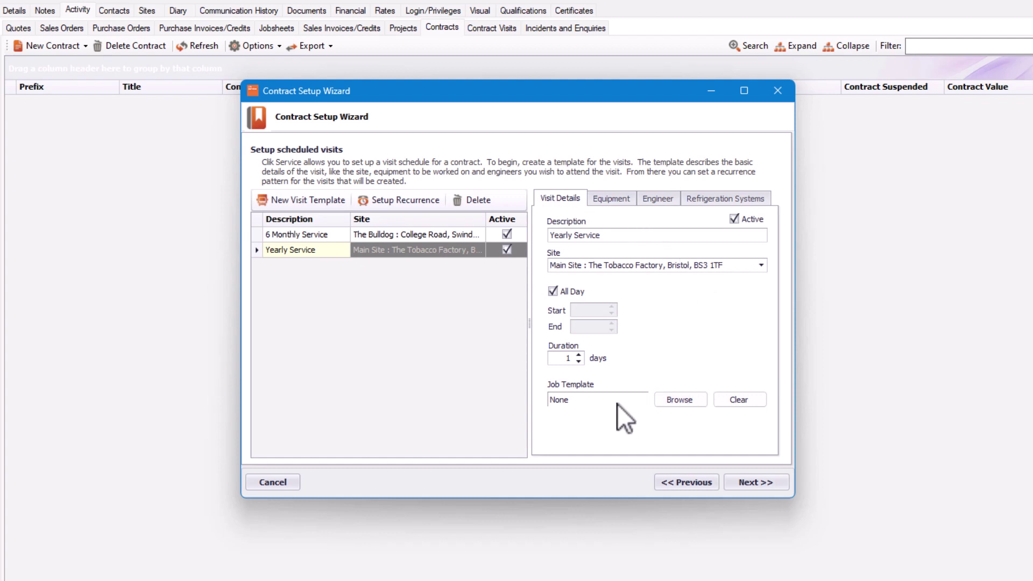
Attach the Service job template to the Yearly Service visit template.
{"action": "left_click", "coordinate": [676, 401]}
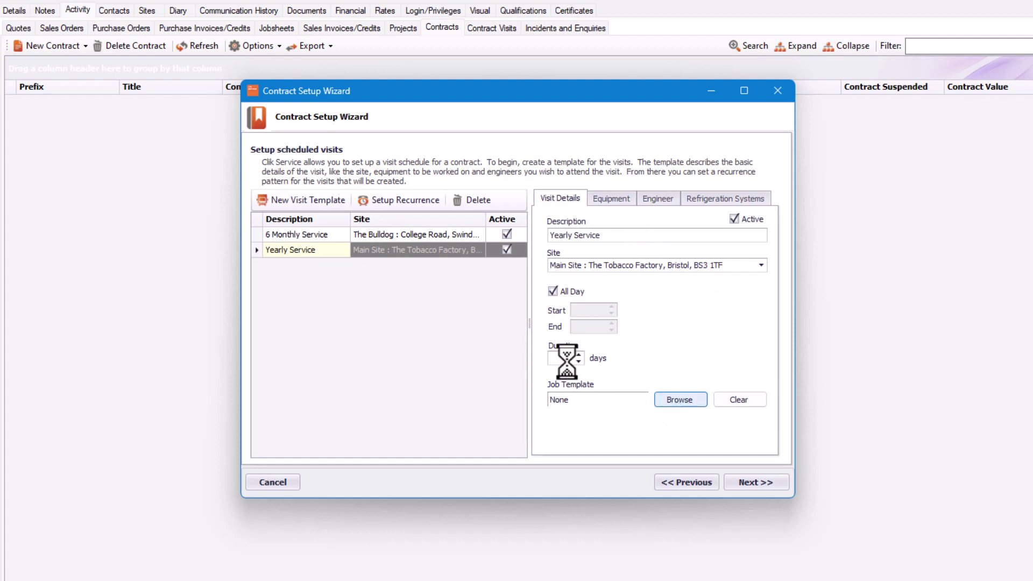
{"action": "left_click", "coordinate": [218, 279]}
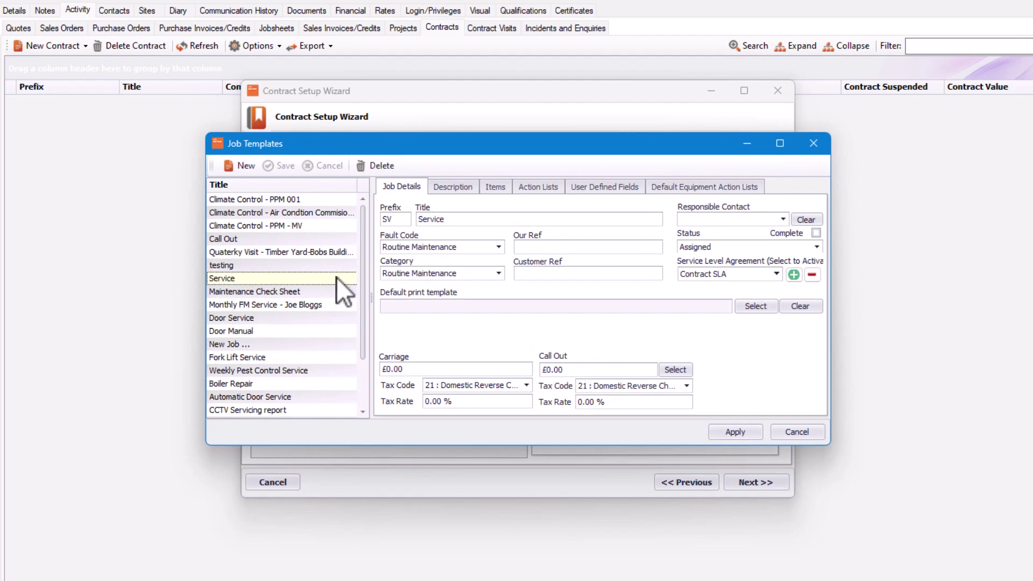
{"action": "left_click", "coordinate": [727, 432]}
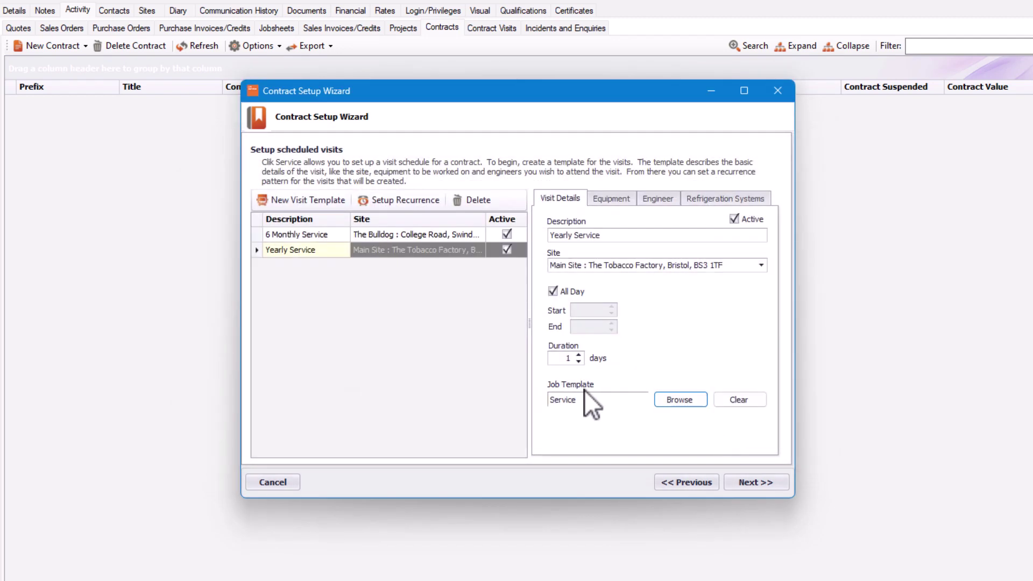
Make Yearly Service recur every year on 1 May and create its next visit.
{"action": "left_click", "coordinate": [383, 199]}
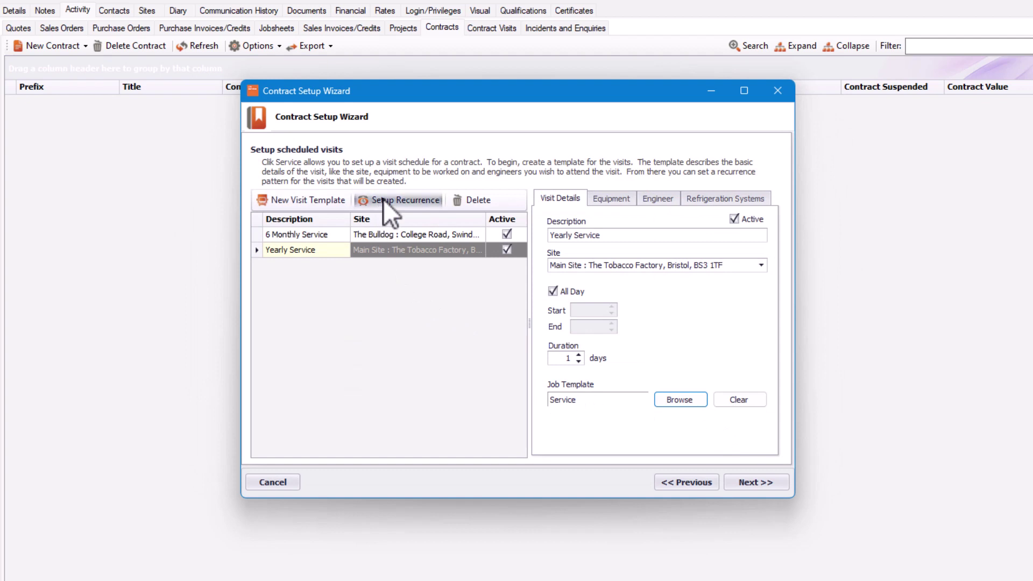
{"action": "left_click", "coordinate": [377, 279]}
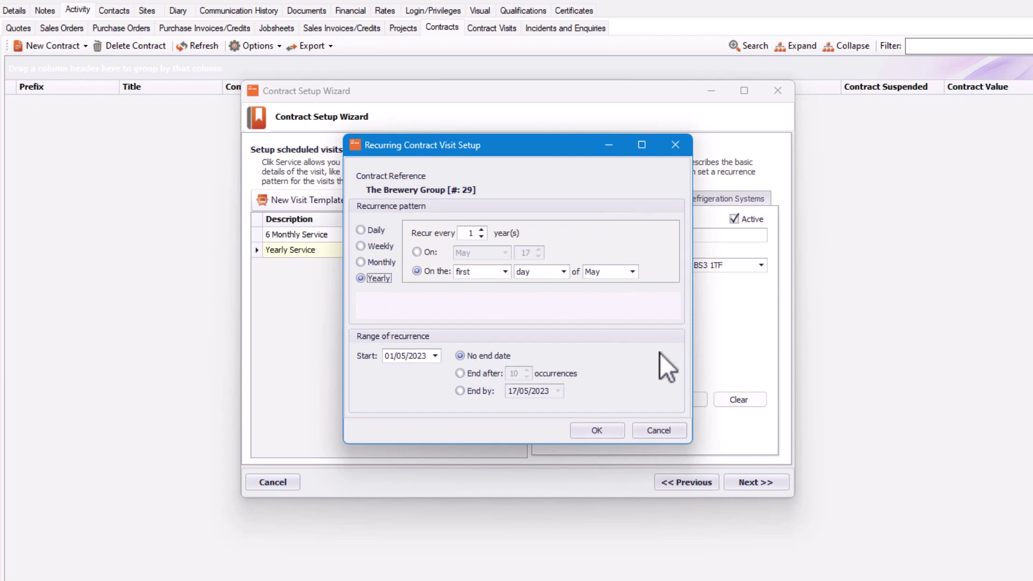
{"action": "left_click", "coordinate": [609, 434]}
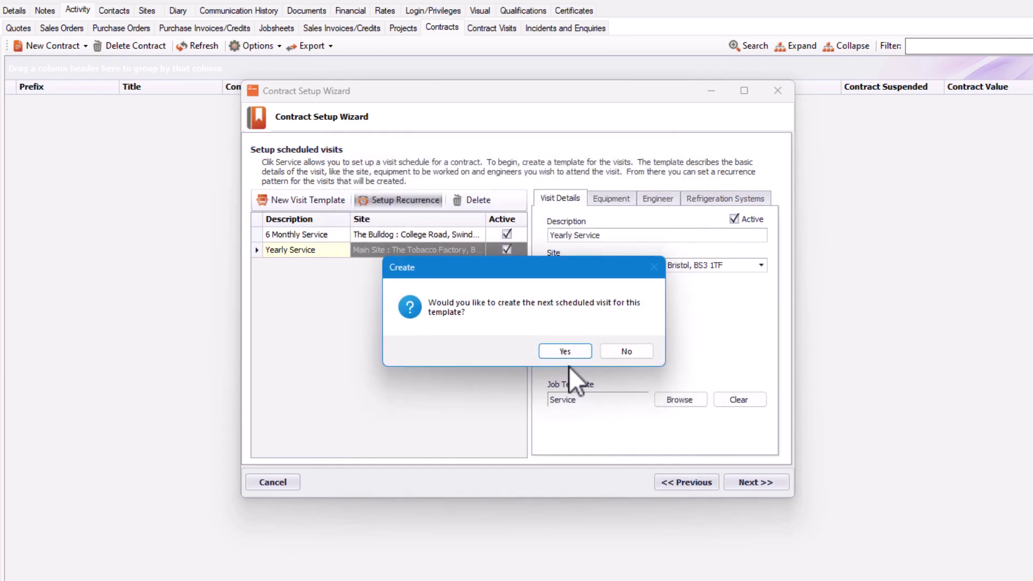
{"action": "left_click", "coordinate": [559, 348]}
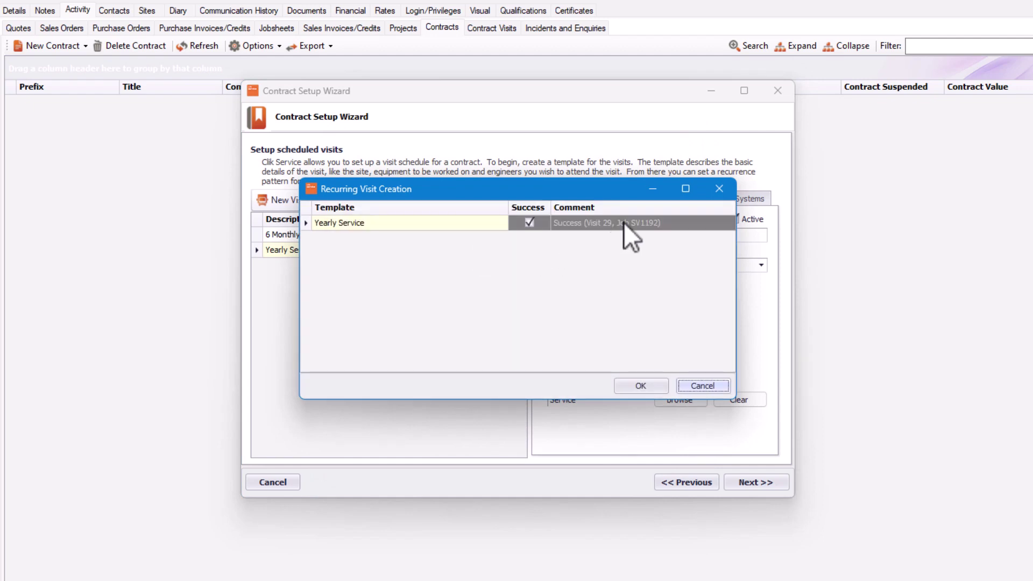
{"action": "left_click", "coordinate": [660, 390]}
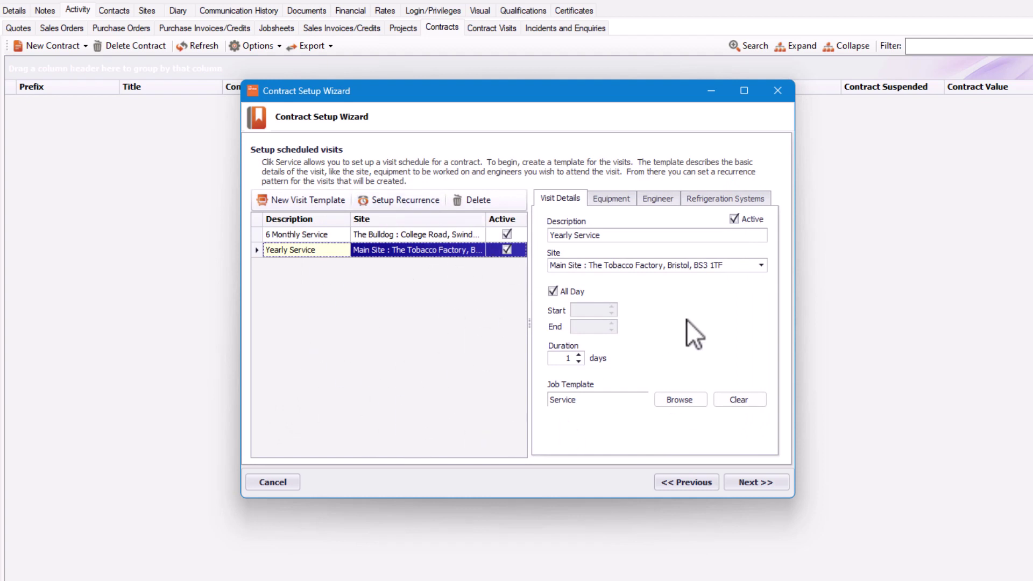
Skip recurring invoices and finish the wizard from the Contract Summary to save Contract 29.
{"action": "left_click", "coordinate": [769, 483]}
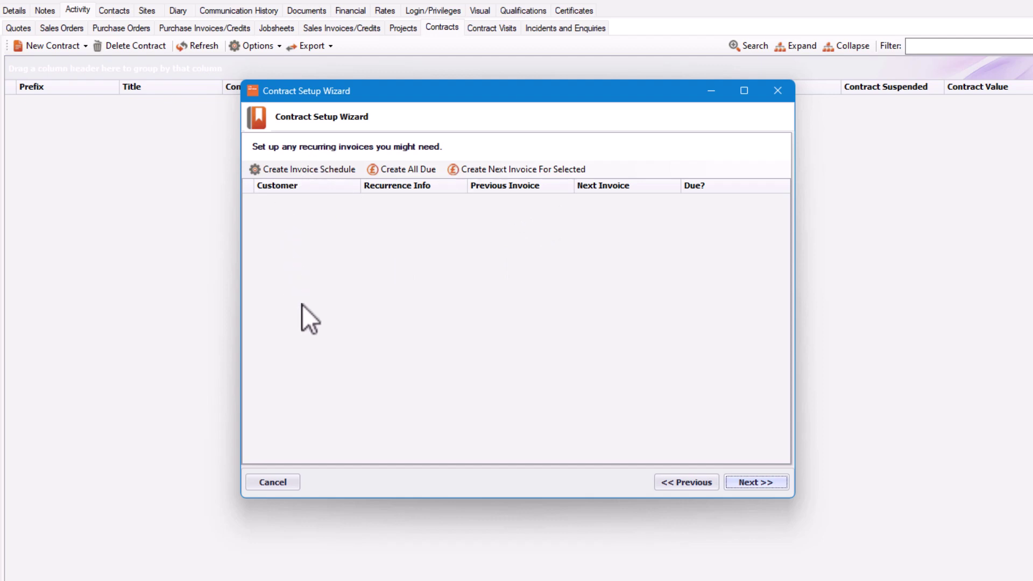
{"action": "left_click", "coordinate": [768, 480]}
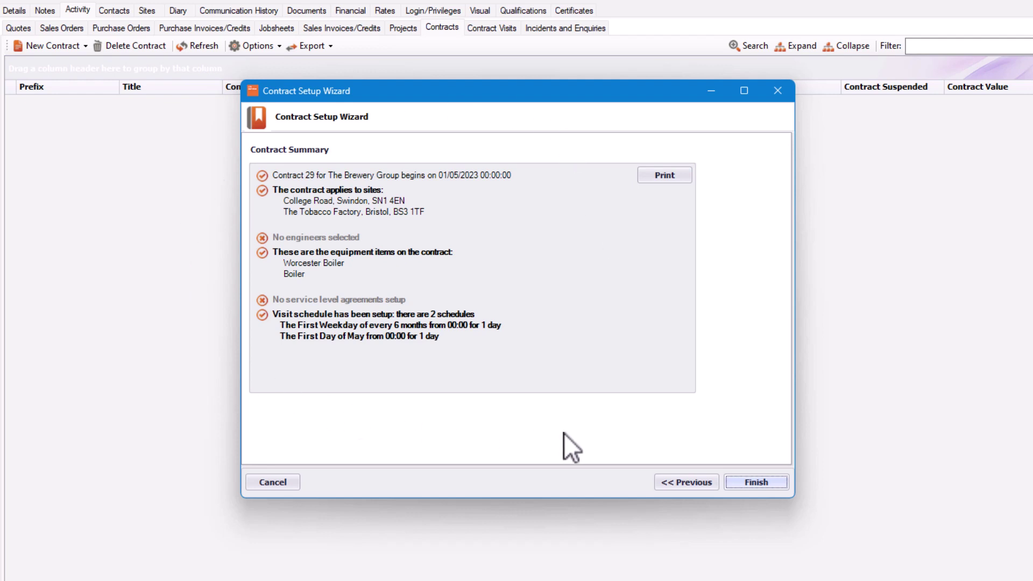
{"action": "left_click", "coordinate": [775, 482]}
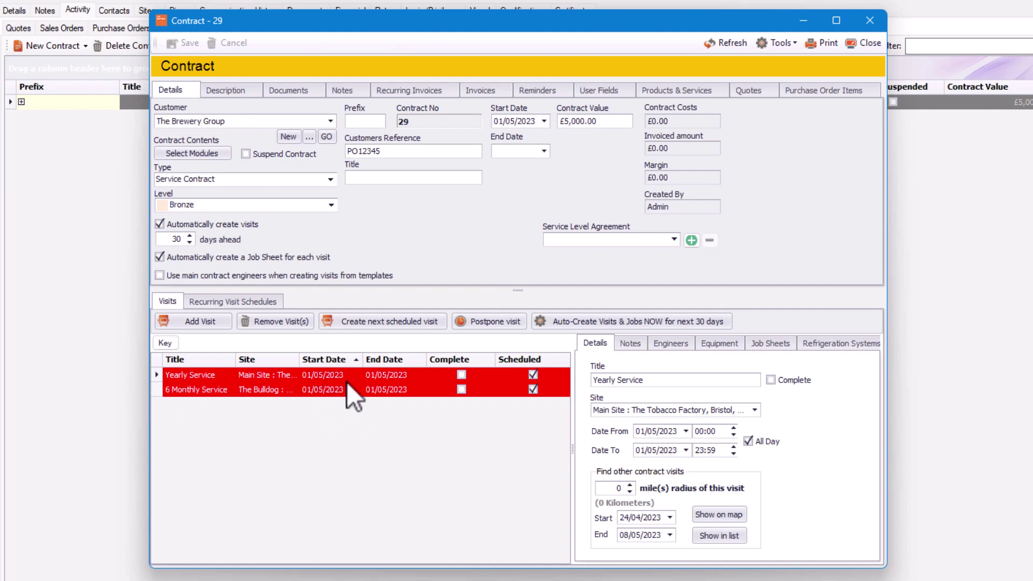
Show the Yearly Service visit's job sheets, listing Service job 1192 dated 01/05/2023.
{"action": "left_click", "coordinate": [785, 347]}
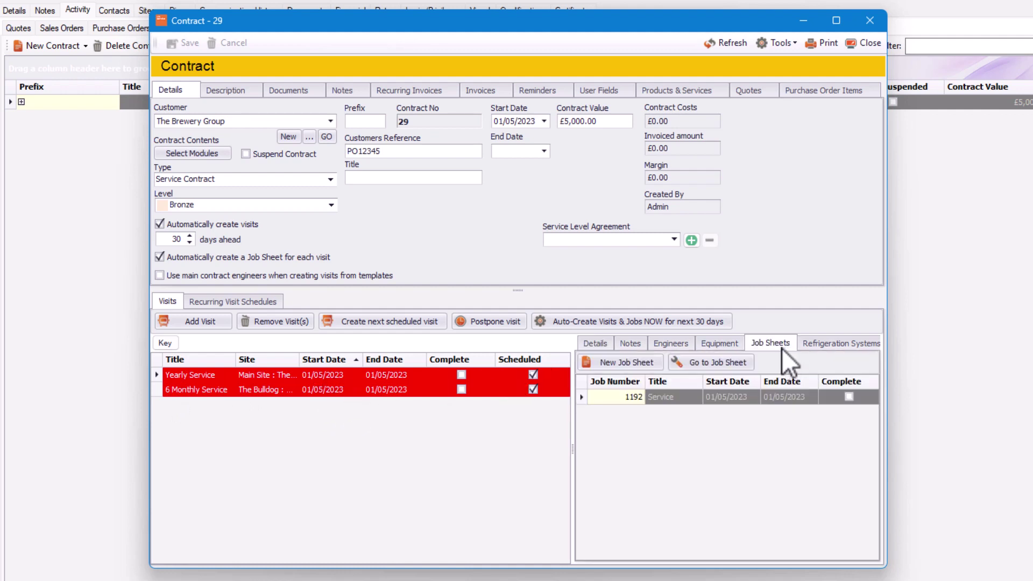
{"action": "double_click", "coordinate": [684, 400]}
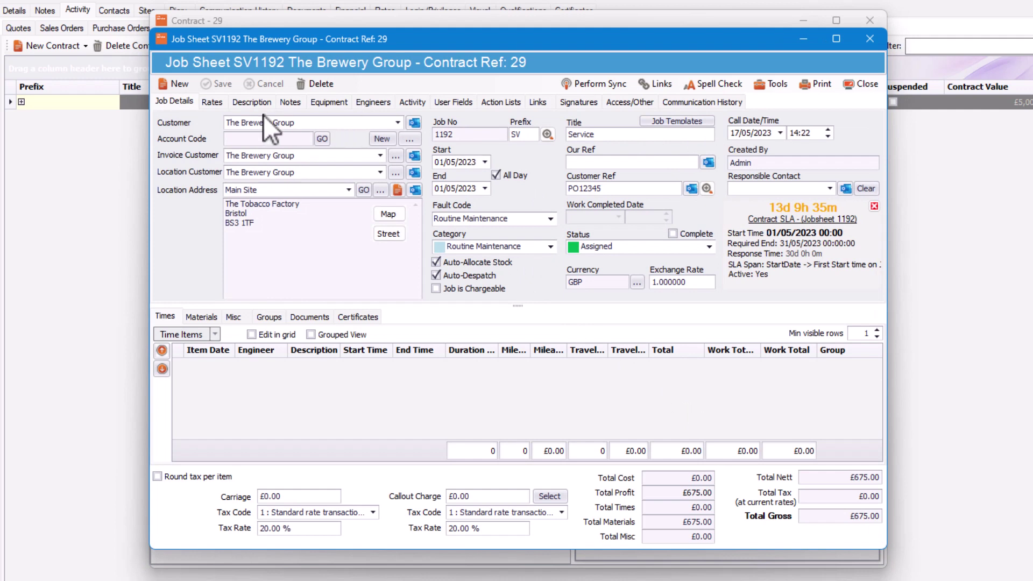
{"action": "left_click", "coordinate": [253, 103]}
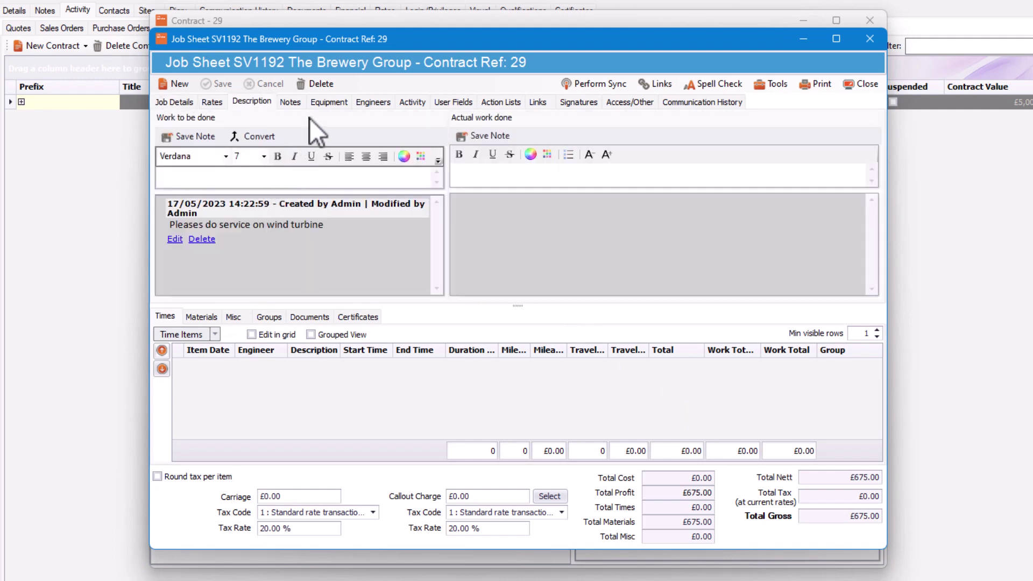
{"action": "left_click", "coordinate": [325, 103]}
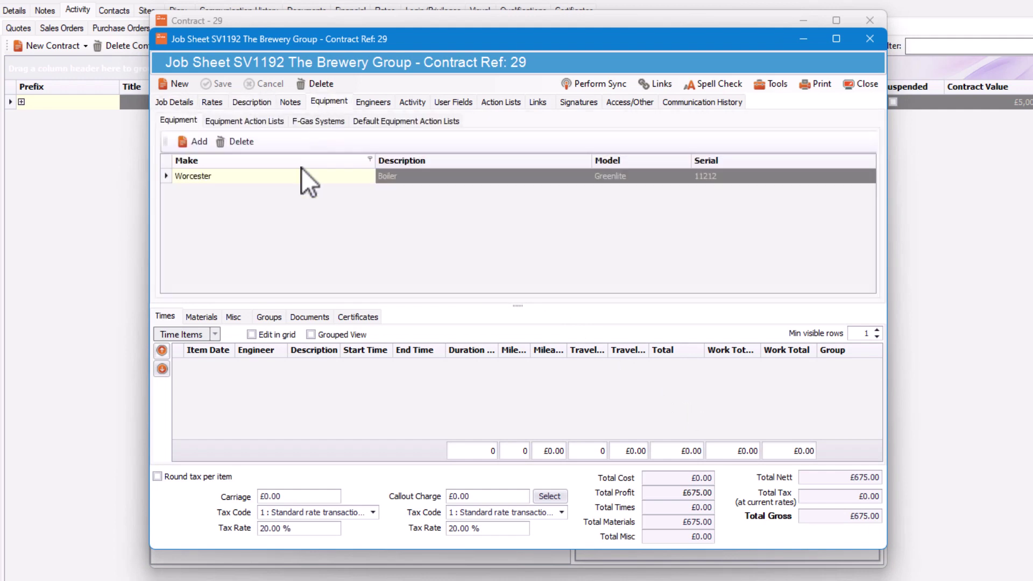
{"action": "left_click", "coordinate": [864, 83]}
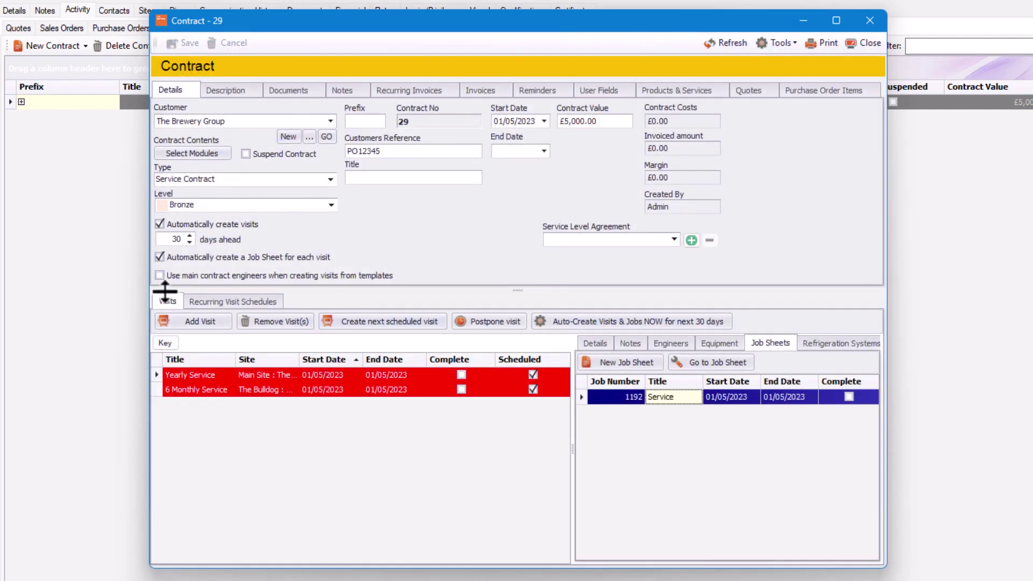
View the recurring visit schedules and check the 6 Monthly Service start, last and next dates.
{"action": "left_click", "coordinate": [218, 304]}
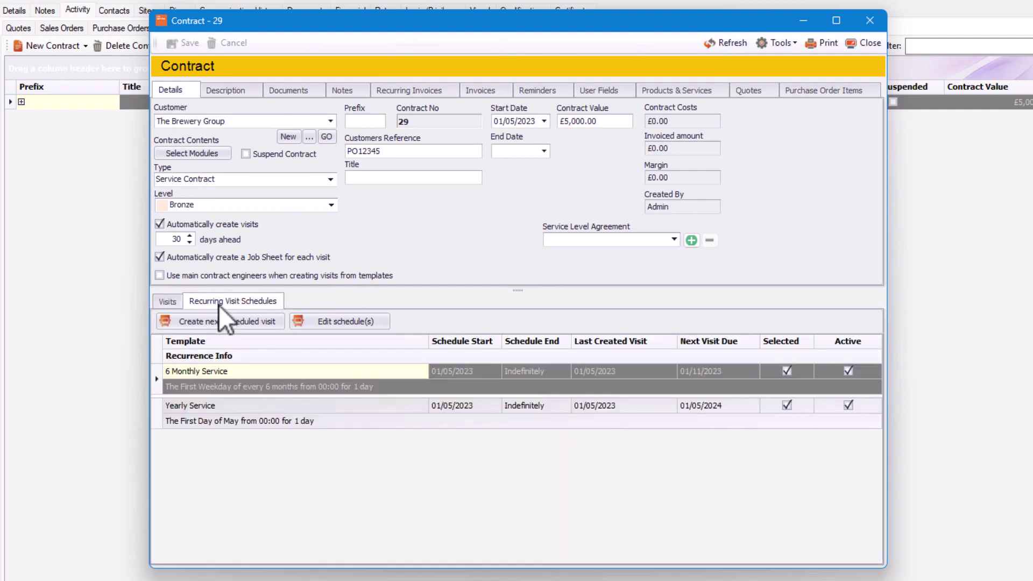
{"action": "left_click", "coordinate": [479, 375]}
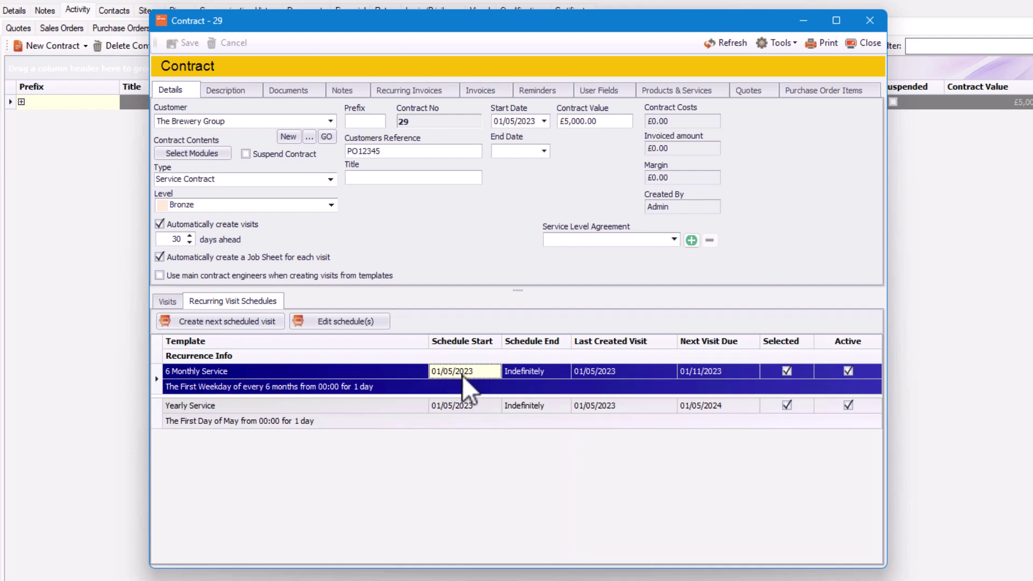
{"action": "left_click", "coordinate": [599, 372]}
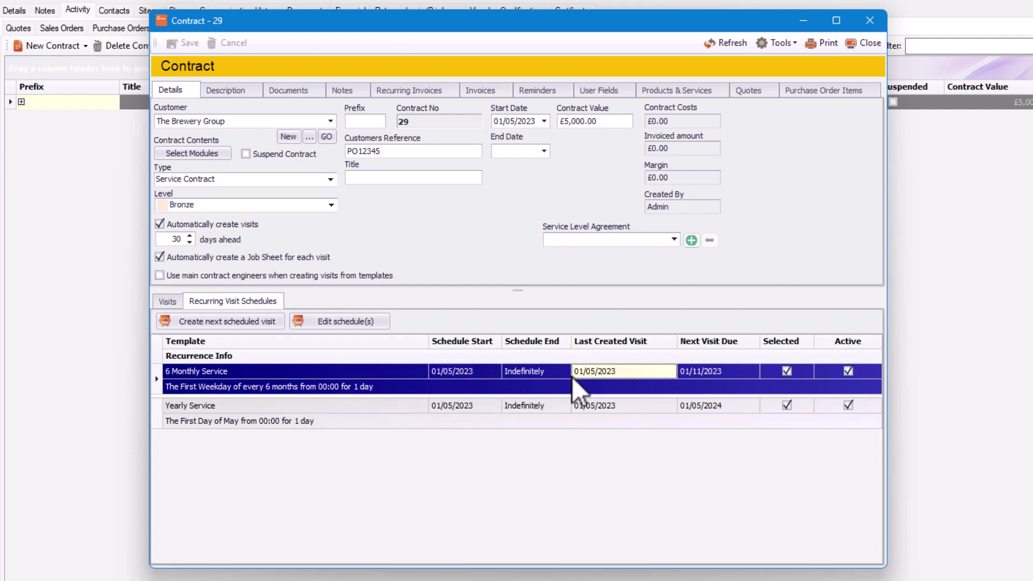
{"action": "left_click", "coordinate": [700, 373]}
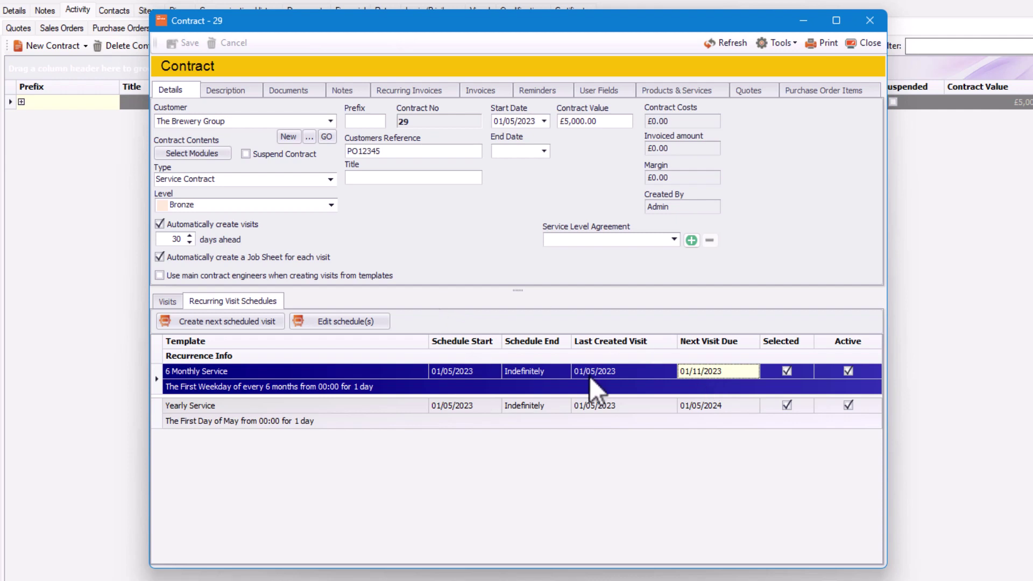
Change automatic visit creation from 30 to 365 days ahead, then return to Visits.
{"action": "left_click", "coordinate": [158, 238]}
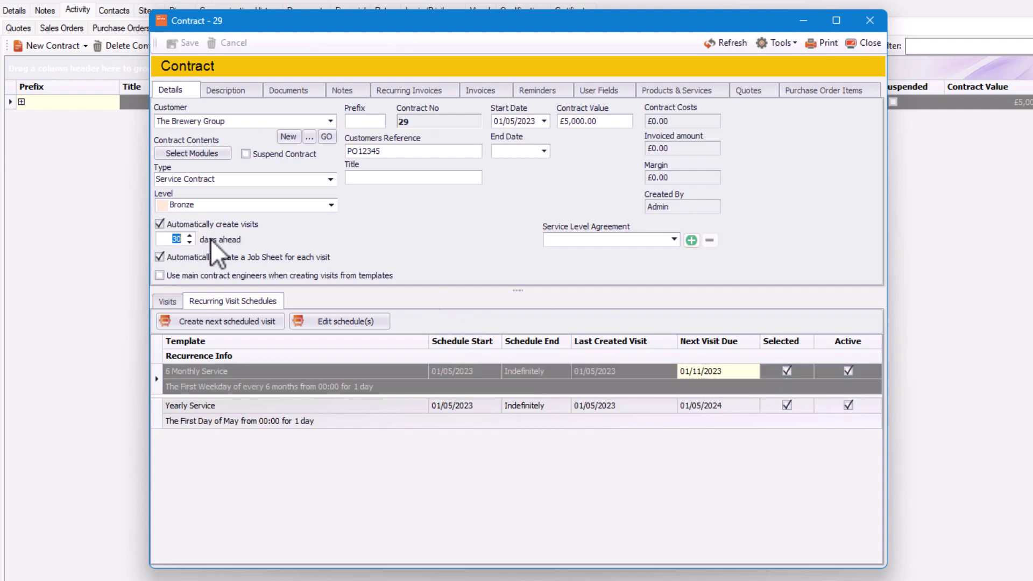
{"action": "type", "text": "90"}
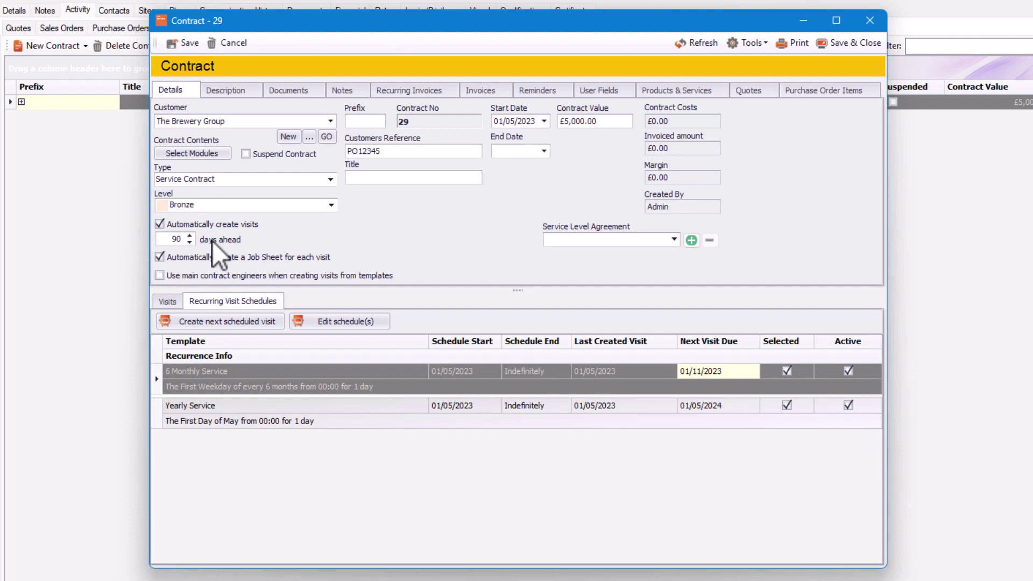
{"action": "left_click_drag", "start_coordinate": [174, 240], "coordinate": [186, 243]}
{"action": "type", "text": "365"}
{"action": "left_click", "coordinate": [170, 302]}
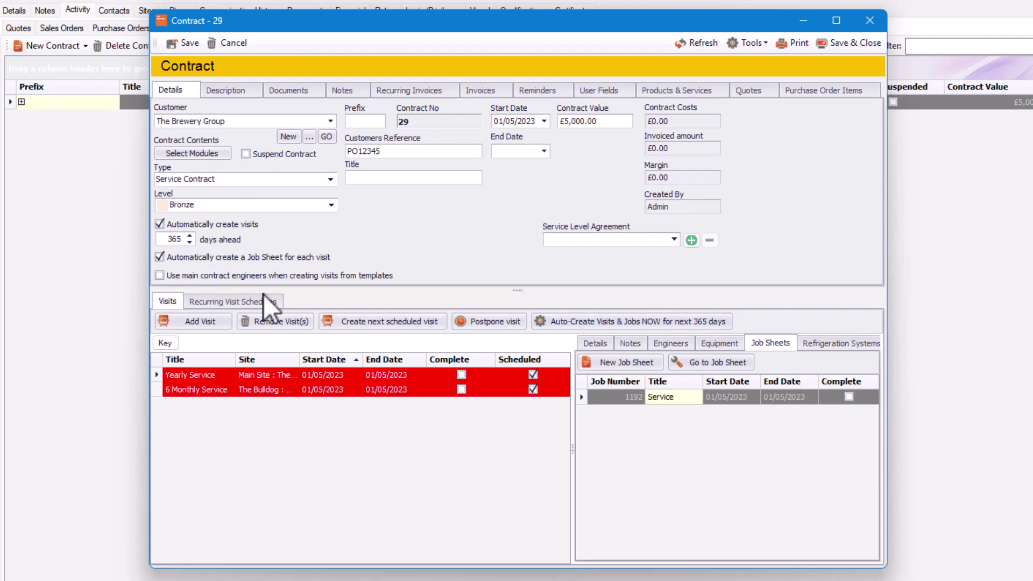
Show Contract 29's Reminders tab with 30-day end-date and 7-day visit reminders.
{"action": "left_click", "coordinate": [534, 90]}
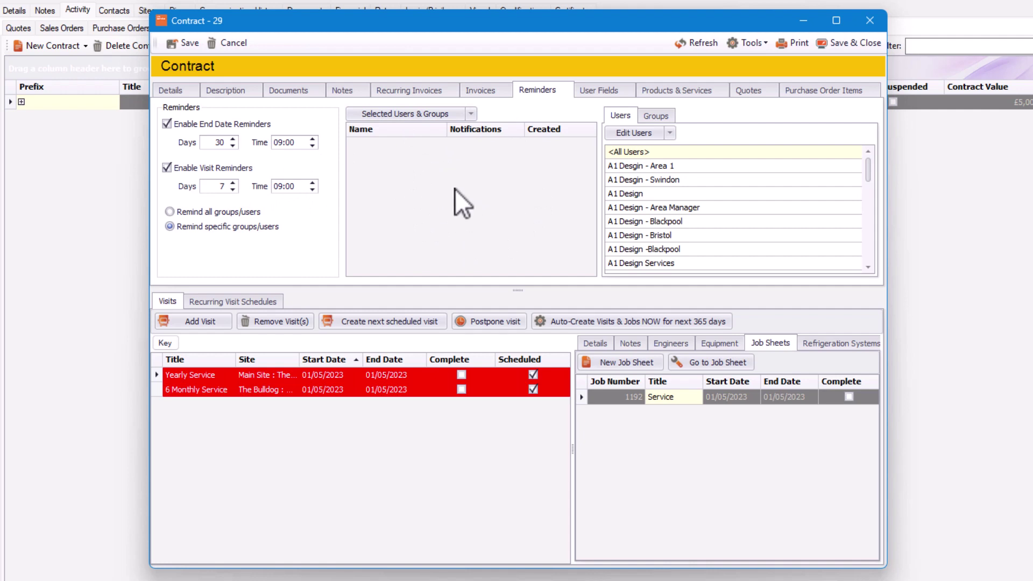
Add a user to the reminder recipients, then save and close Contract 29.
{"action": "left_click_drag", "start_coordinate": [871, 167], "coordinate": [876, 233]}
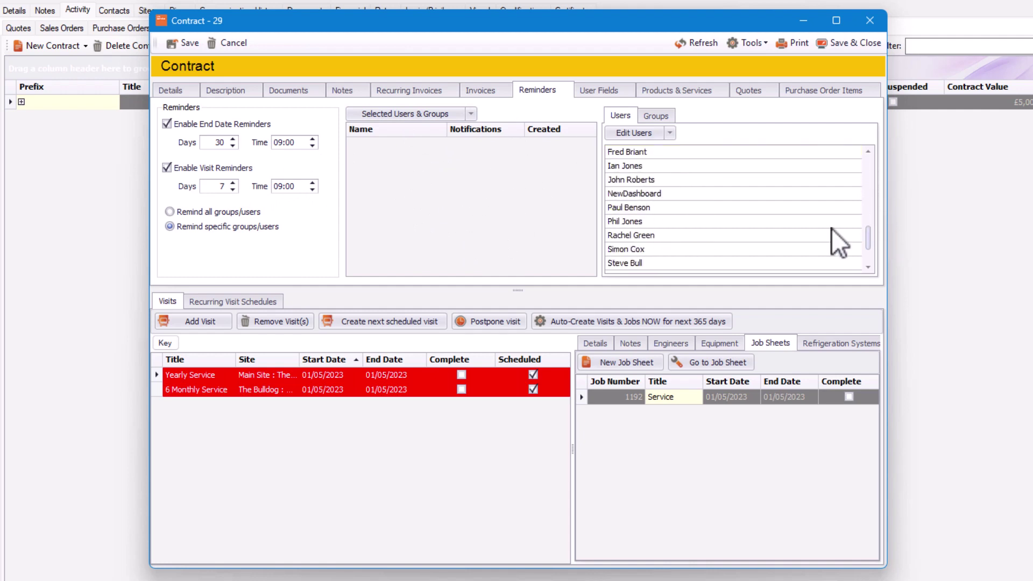
{"action": "double_click", "coordinate": [634, 209]}
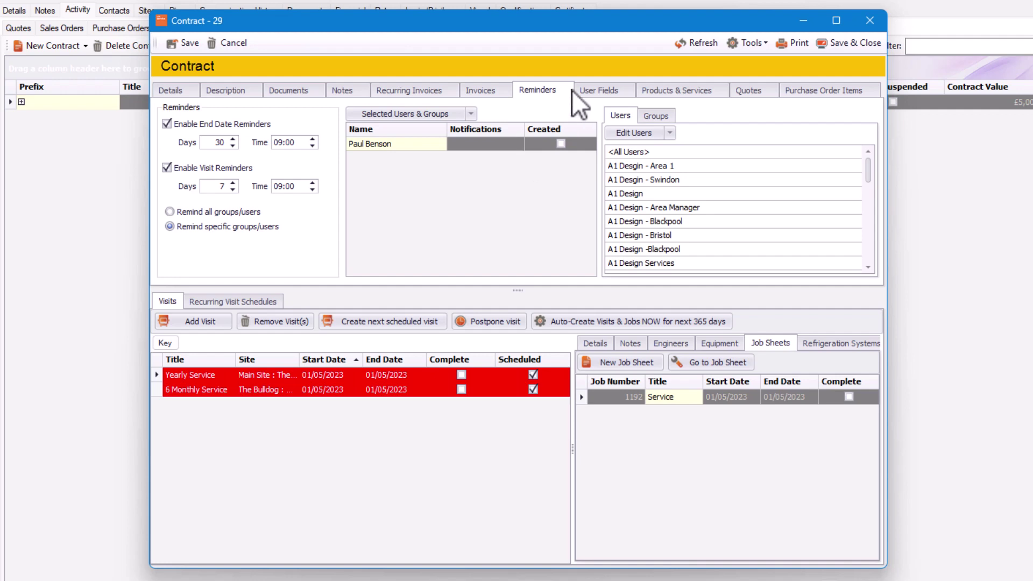
{"action": "left_click", "coordinate": [183, 42]}
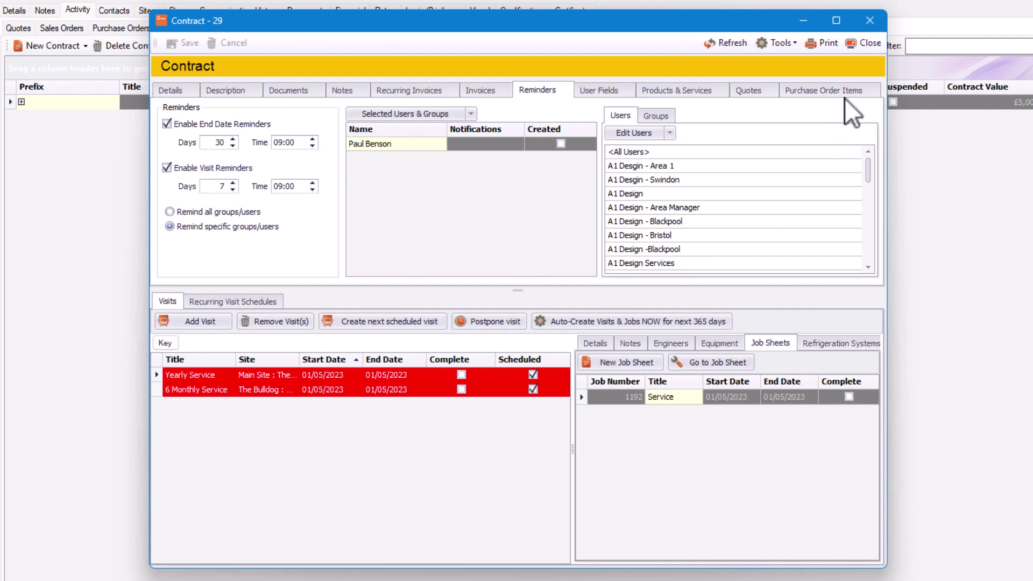
{"action": "left_click", "coordinate": [872, 43]}
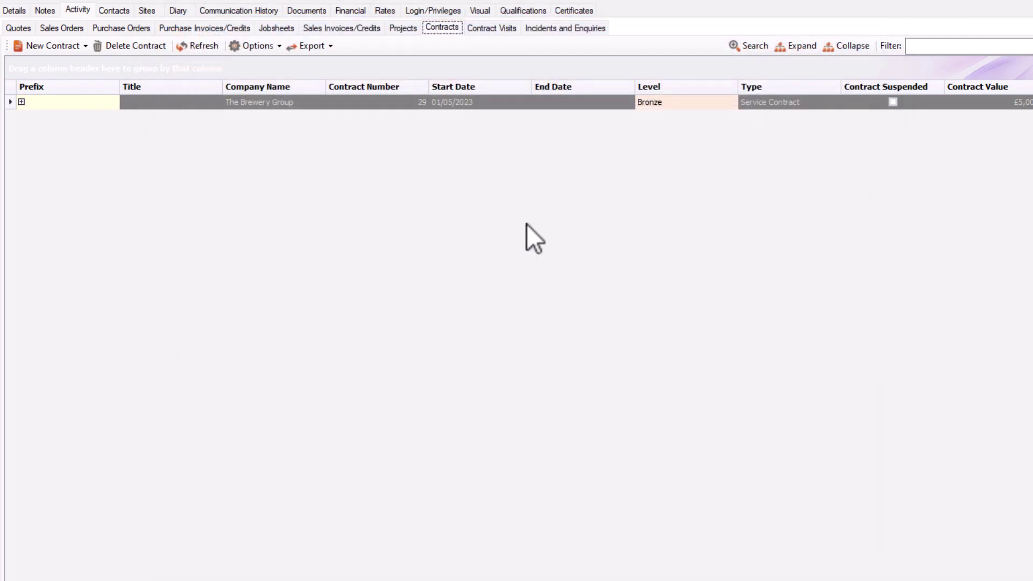